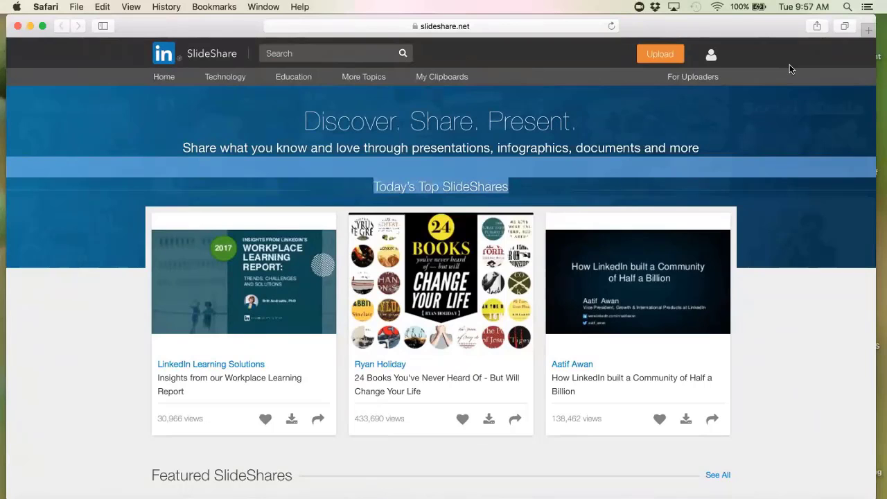
Open the file upload page on SlideShare
mouse_move(713, 56)
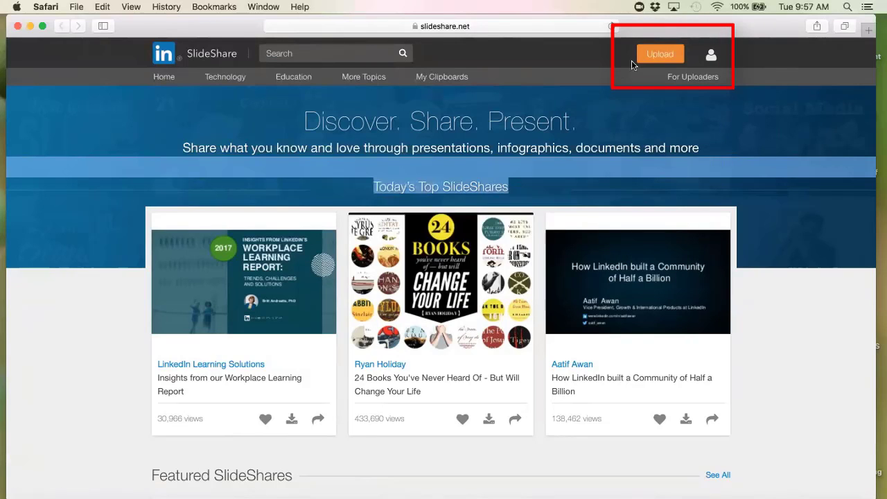
click(654, 54)
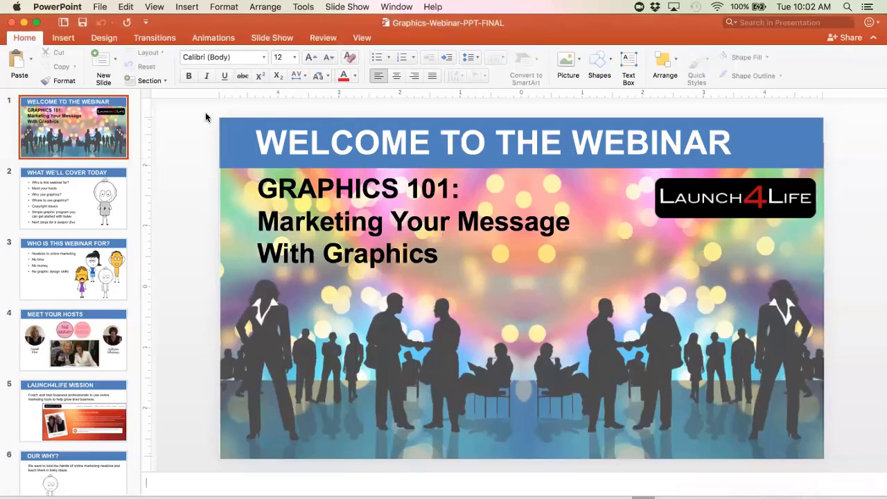
Save the presentation as a PDF named Graphics-Webinar-PPT-FINAL.pdf on the Desktop
click(99, 9)
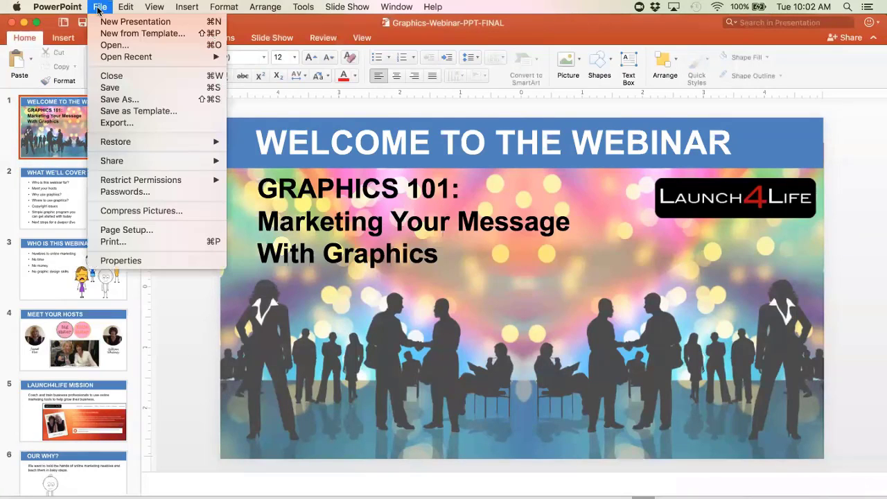
click(119, 242)
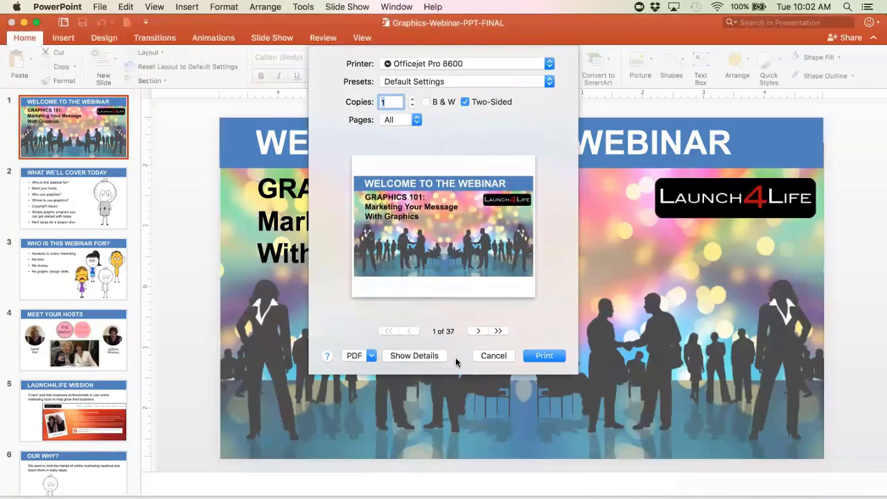
click(370, 357)
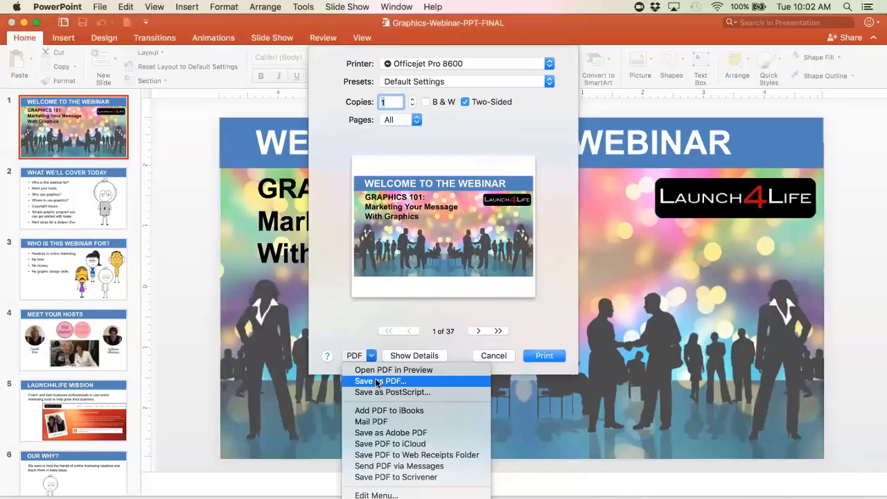
click(376, 381)
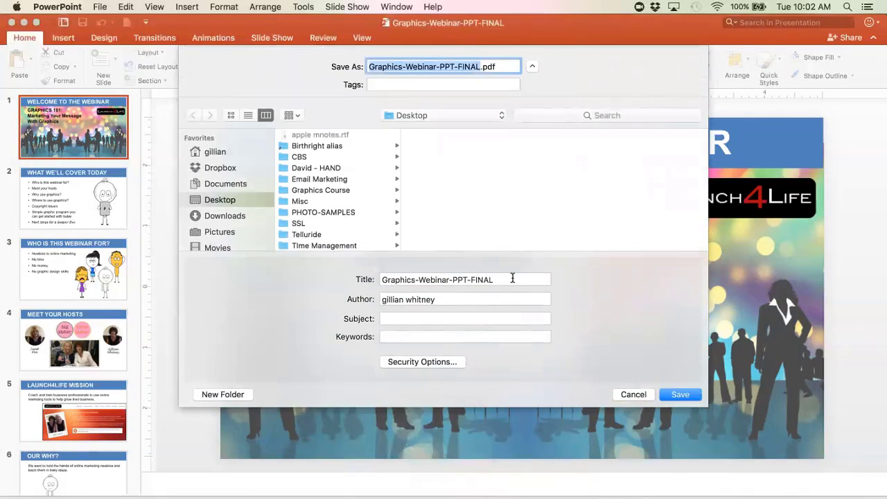
click(681, 394)
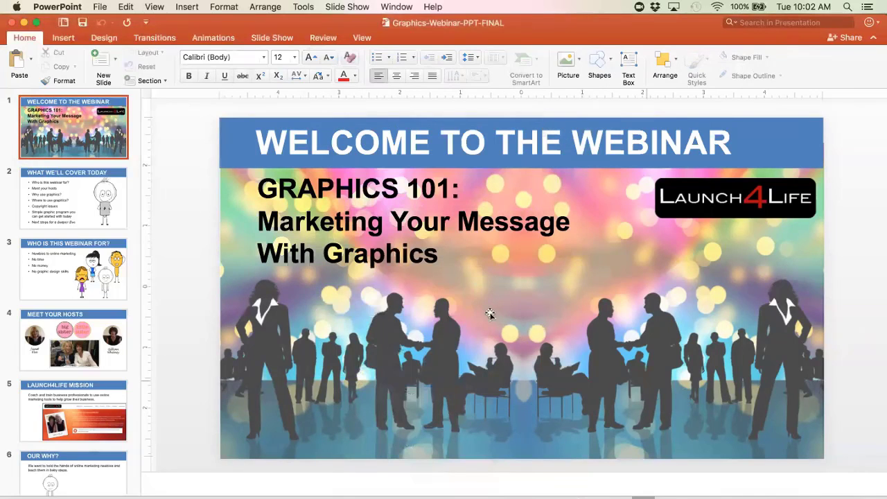
Minimise the presentation, then open Graphics-Webinar-PPT-FINAL.pdf from the desktop, look through its first pages and close it
click(24, 26)
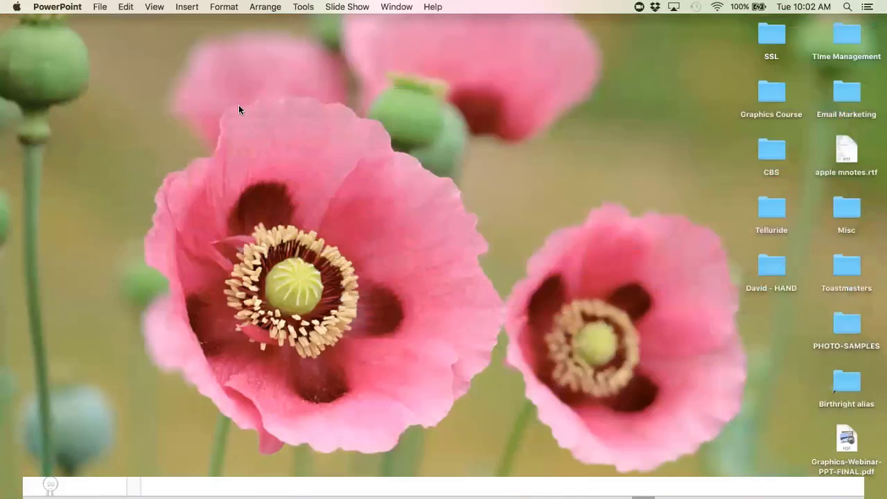
double_click(842, 452)
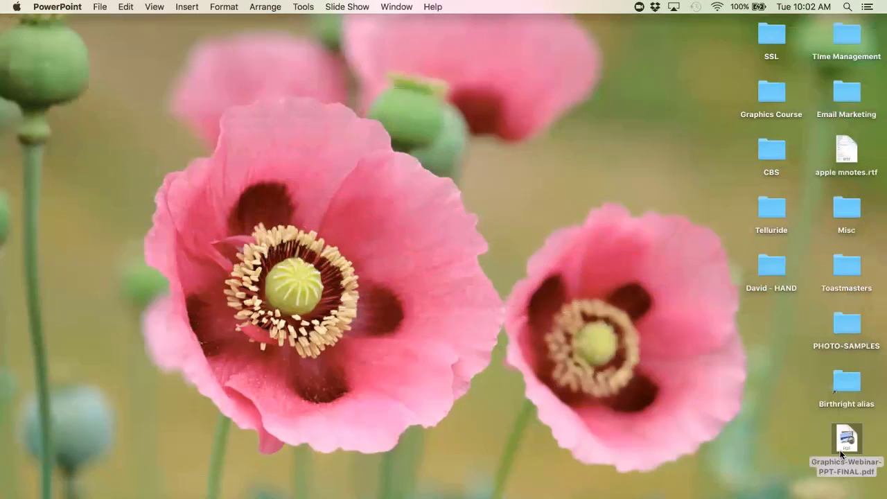
scroll(617, 405, down, 10)
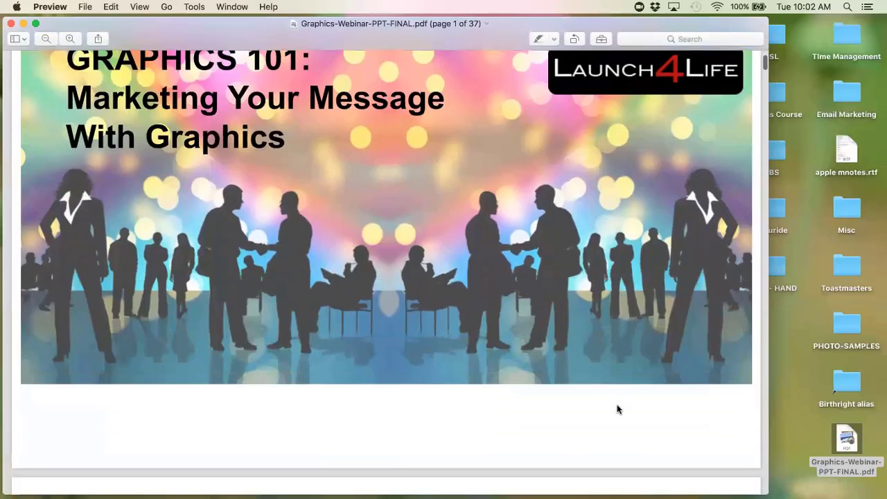
scroll(618, 408, down, 6)
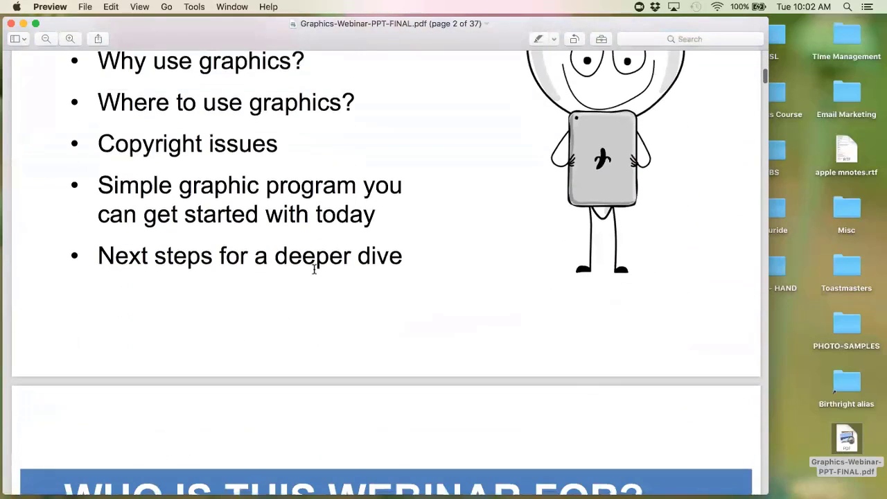
click(10, 23)
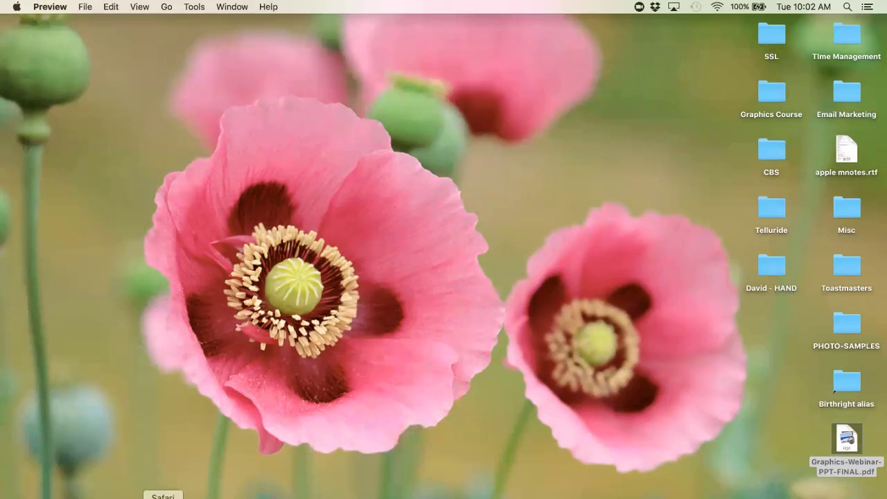
Switch to Safari and upload Graphics-Webinar-PPT-FINAL.pdf from the Desktop to SlideShare
click(163, 496)
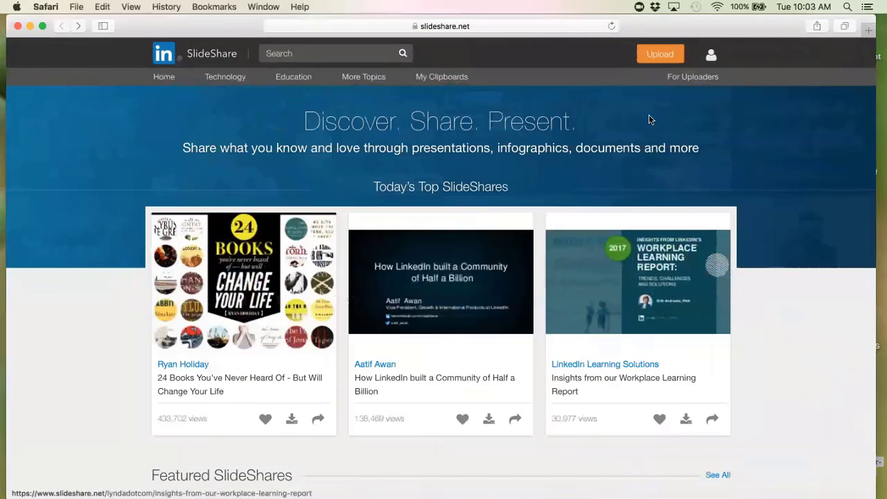
mouse_move(671, 74)
click(661, 54)
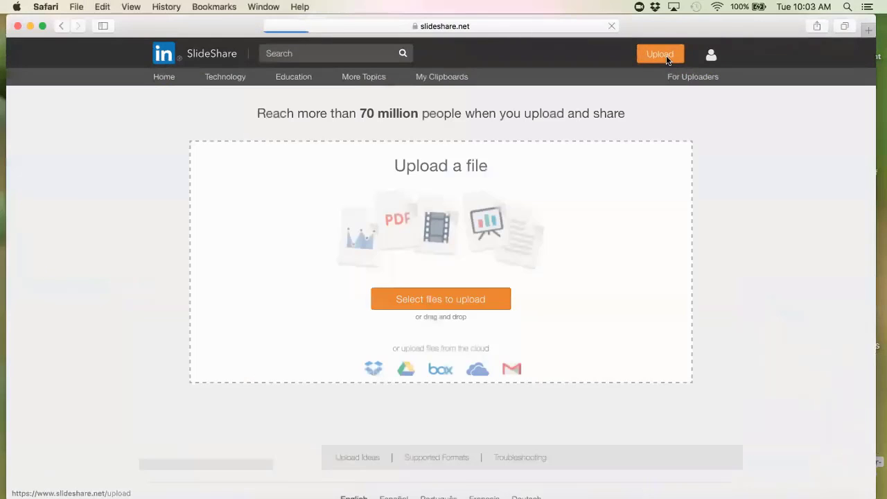
click(472, 300)
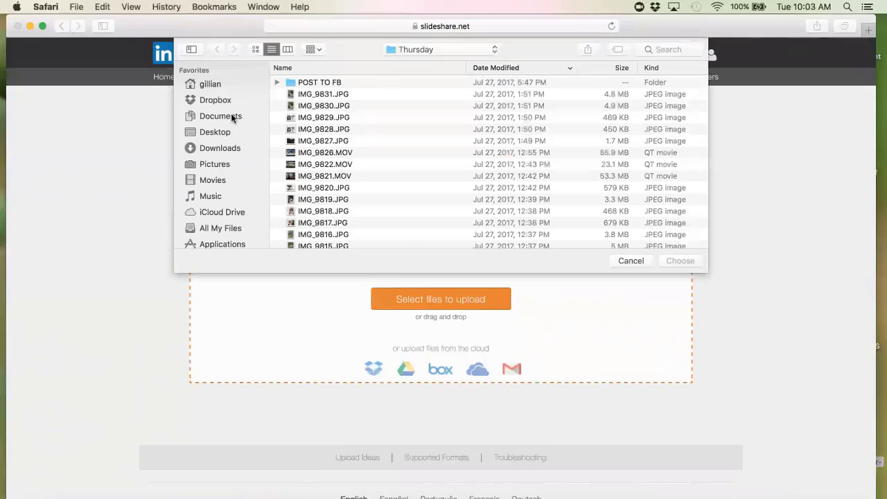
click(219, 136)
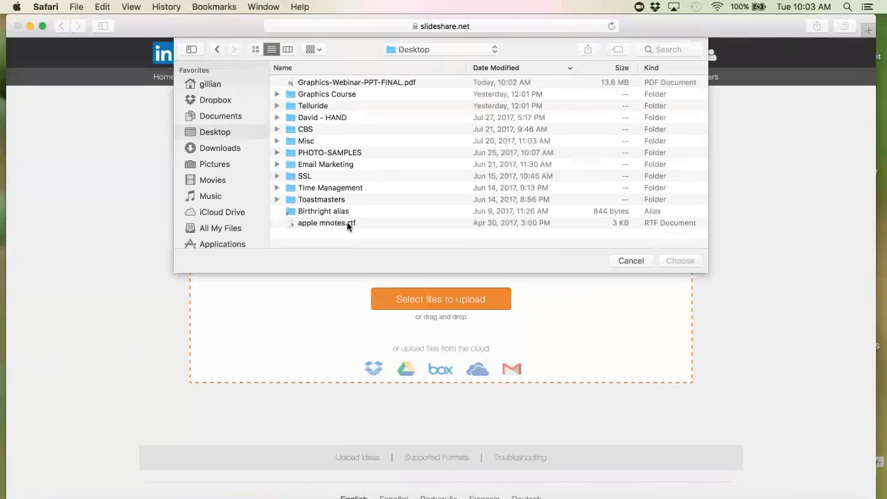
click(364, 84)
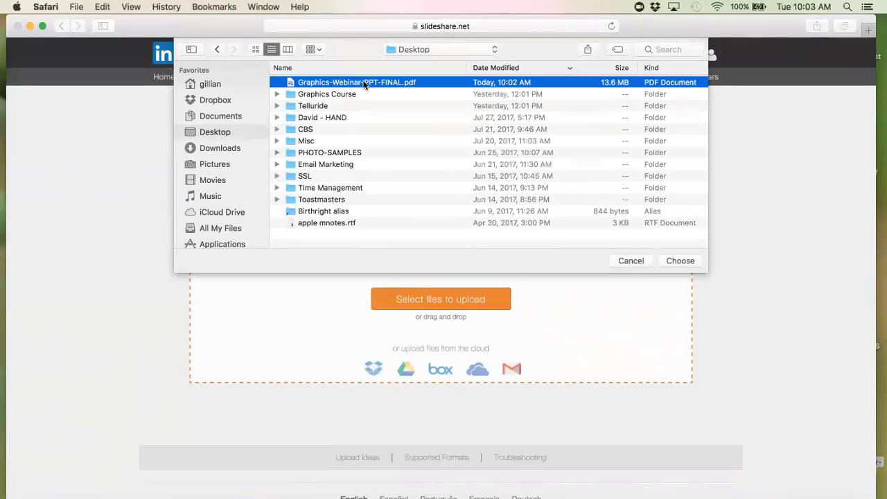
click(679, 264)
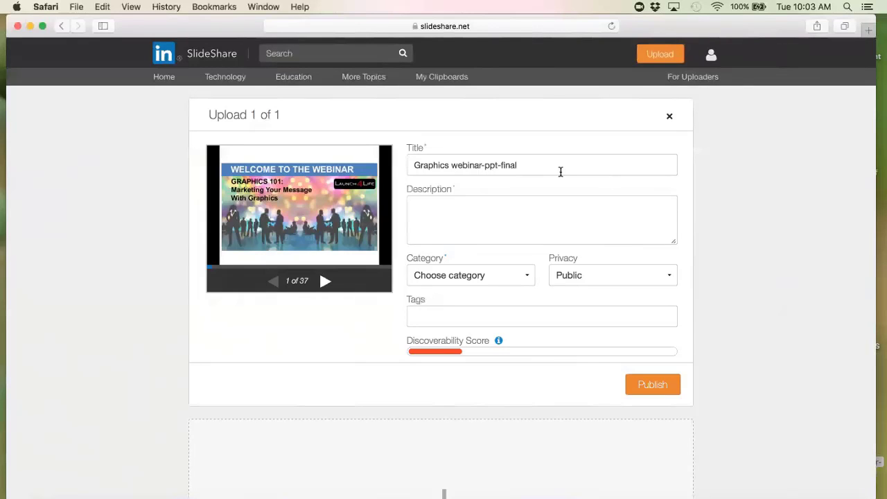
Replace the upload's title with "Graphics 101: Marketing Your Message With Graphics"
drag(549, 163, 407, 161)
text(Graphics )
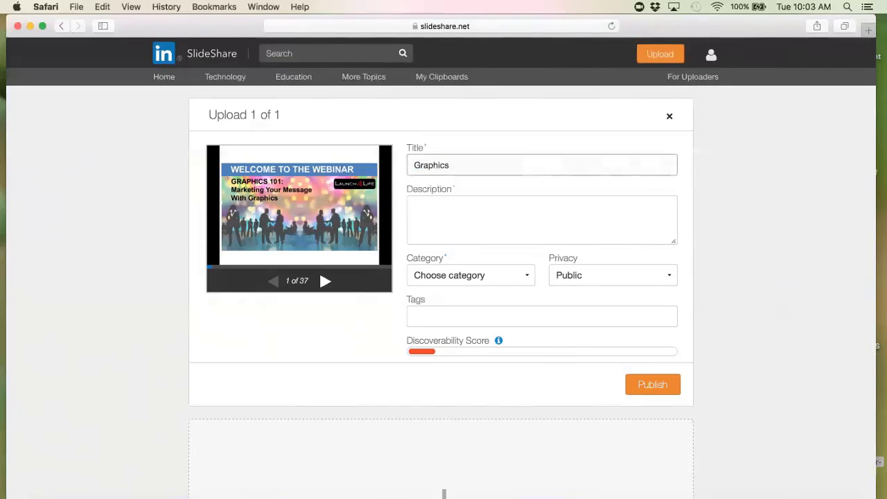
text(101: Ma)
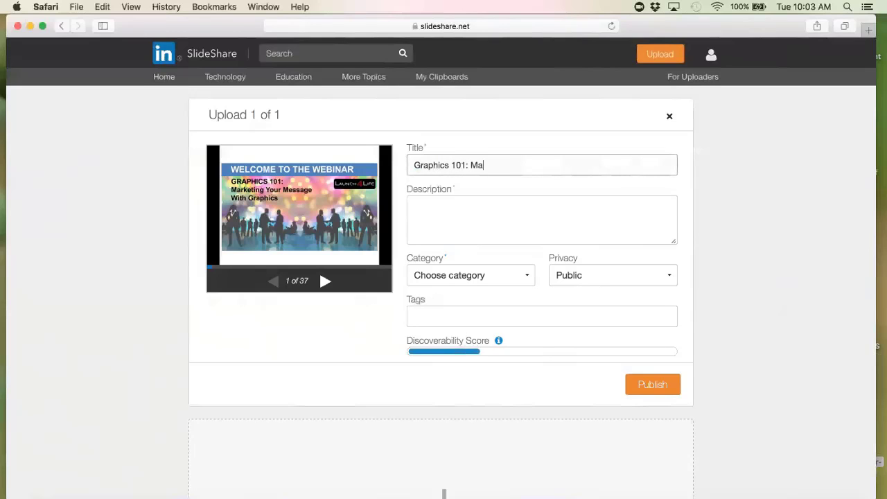
text(rketing Your Messag)
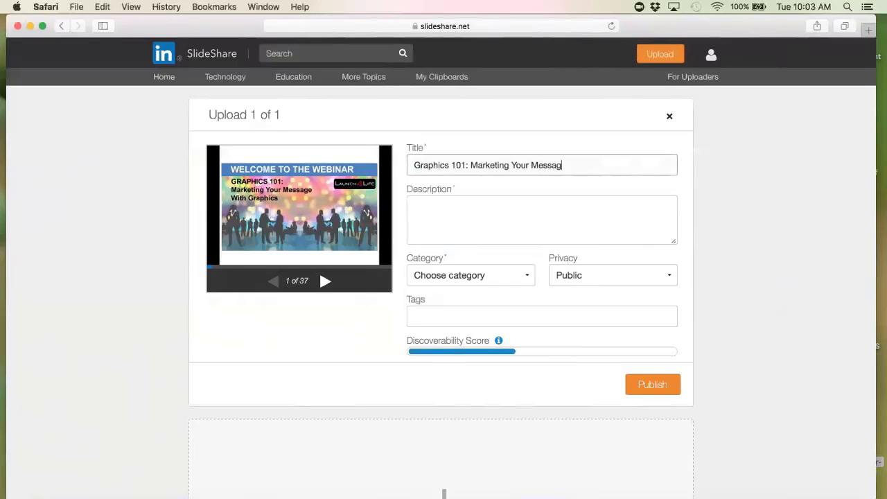
text(e With Graphics)
Enter "Webinar about new graphics course for marketers." as the upload's description
click(422, 213)
text(Webinars)
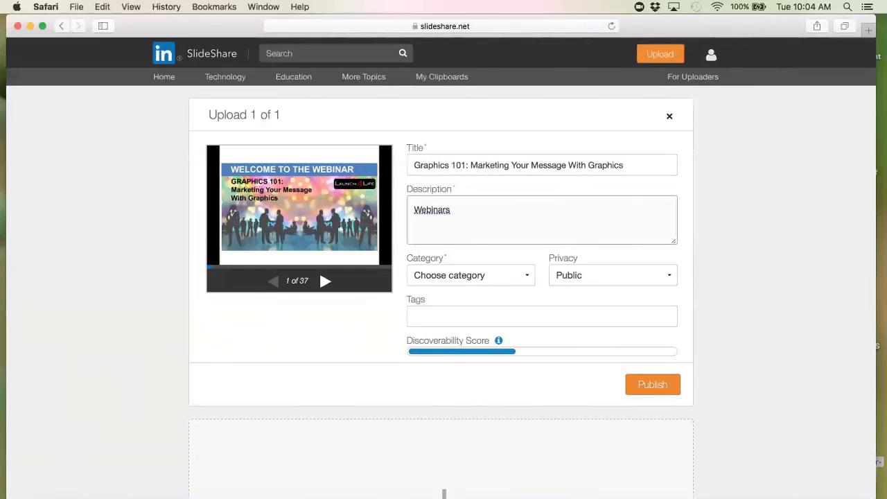
key(BackSpace)
key(BackSpace)
text(about new graphics course)
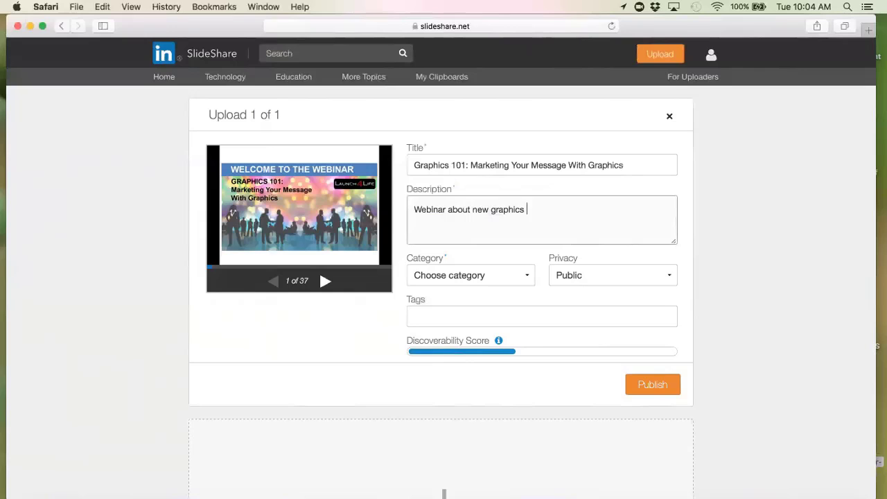
text( for marek)
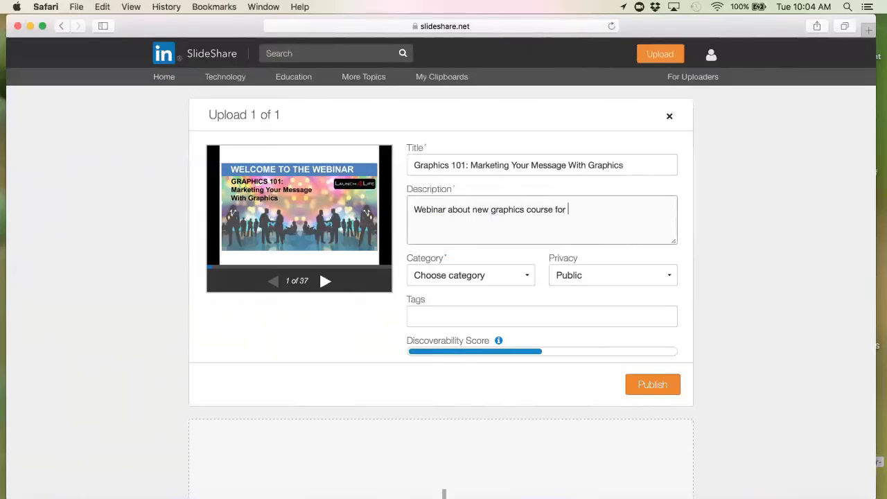
key(BackSpace)
key(BackSpace)
text(keti)
text(ers)
Review the privacy choices for the upload and keep it set to Public
click(672, 274)
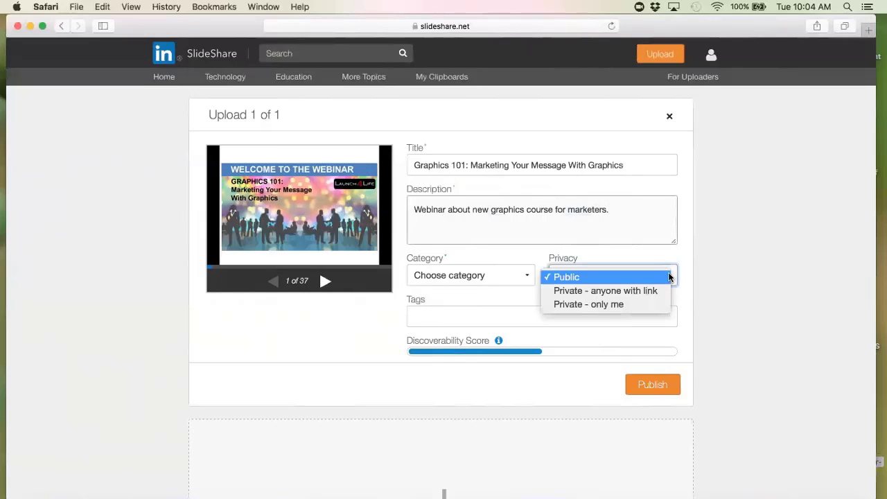
click(664, 276)
click(663, 276)
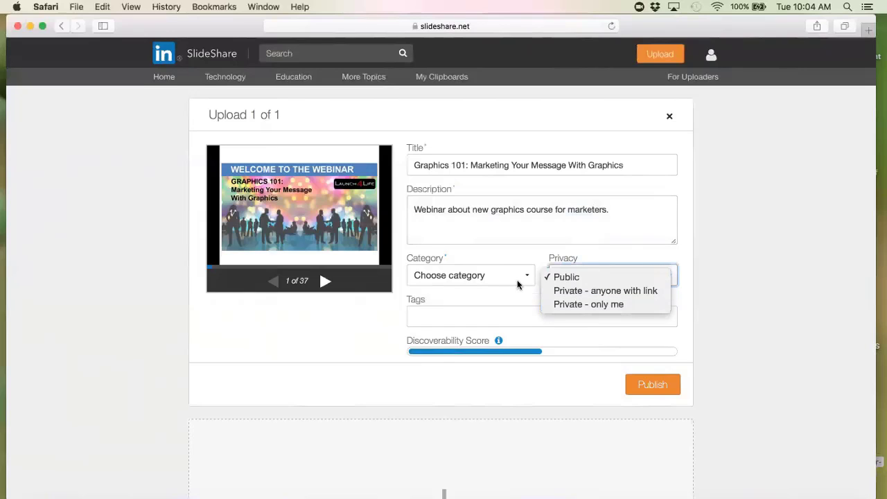
click(594, 277)
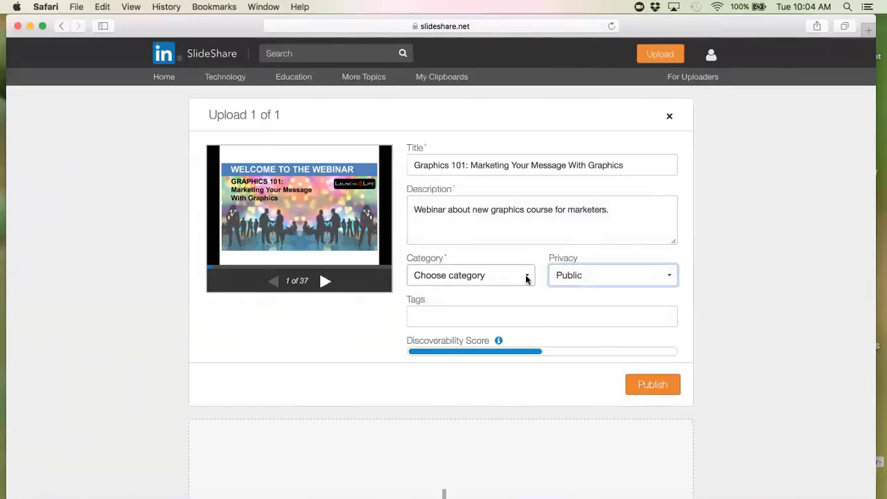
Set the upload's category to Marketing
click(526, 276)
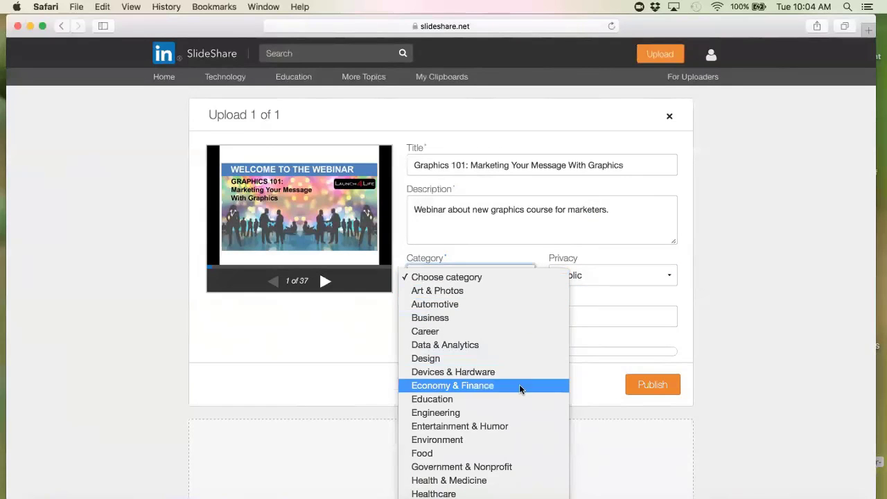
scroll(520, 388, down, 5)
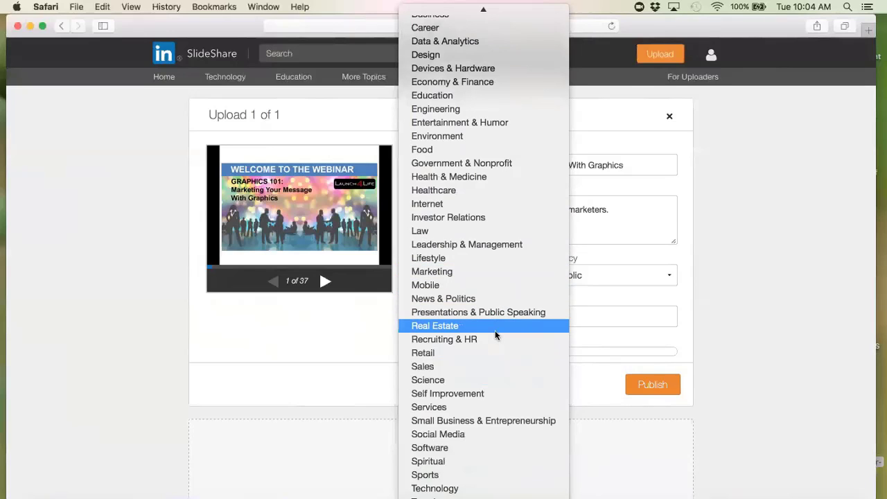
click(489, 272)
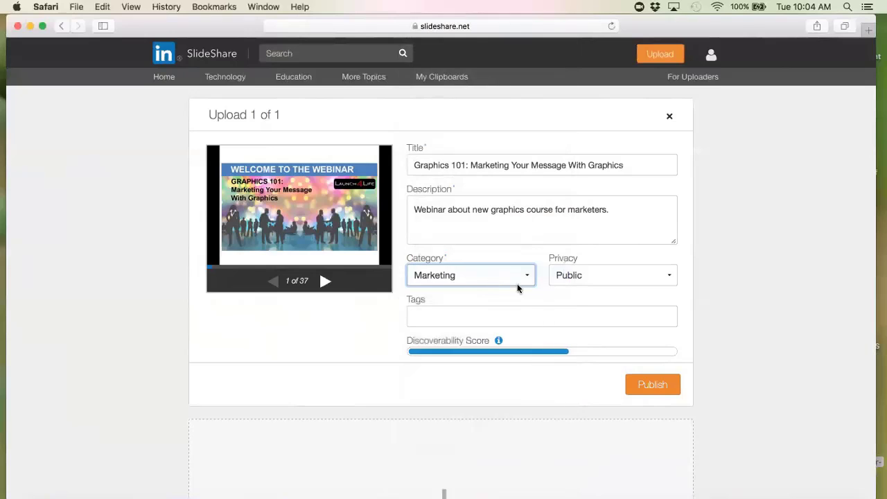
Add the tag text "graphics social media marketing royalty free image" to the upload
click(512, 316)
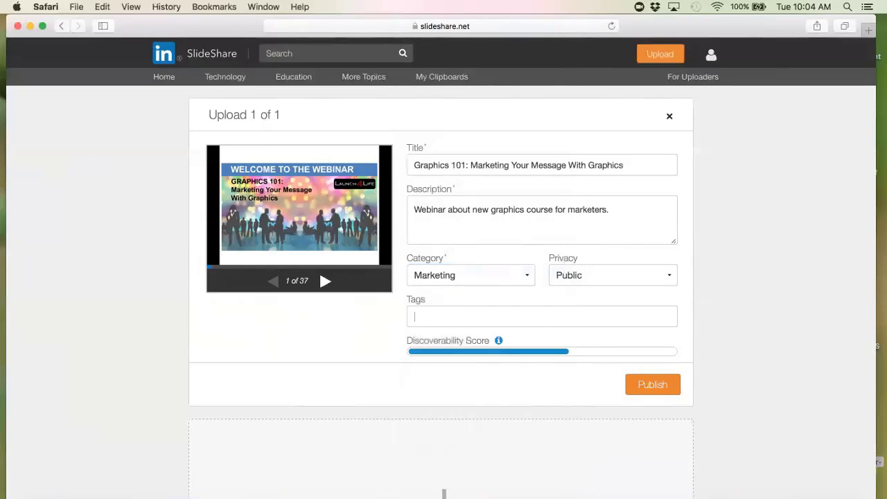
text(graphics)
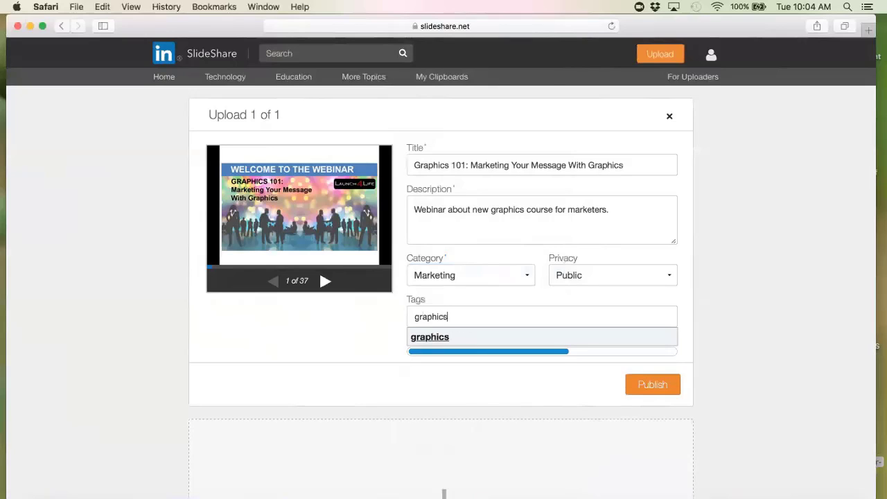
key(Return)
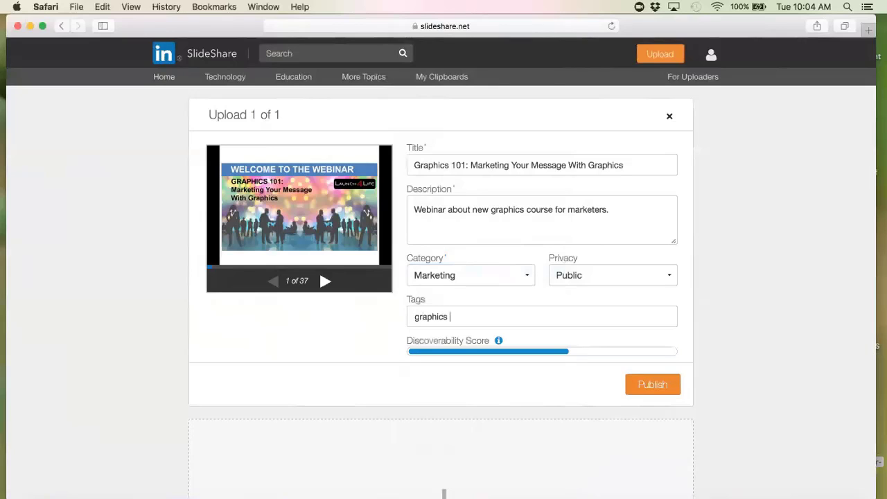
text(social media marketing)
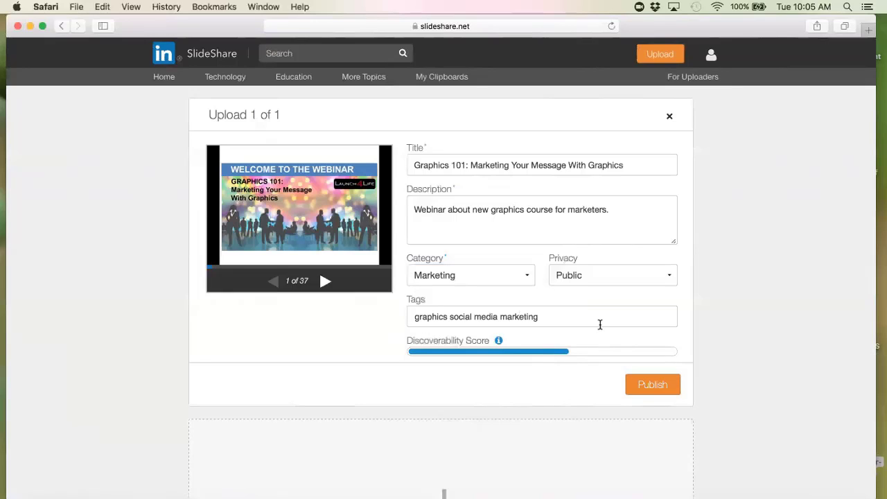
text(phroyalty fee)
key(BackSpace)
key(BackSpace)
key(BackSpace)
text(ree image)
key(Return)
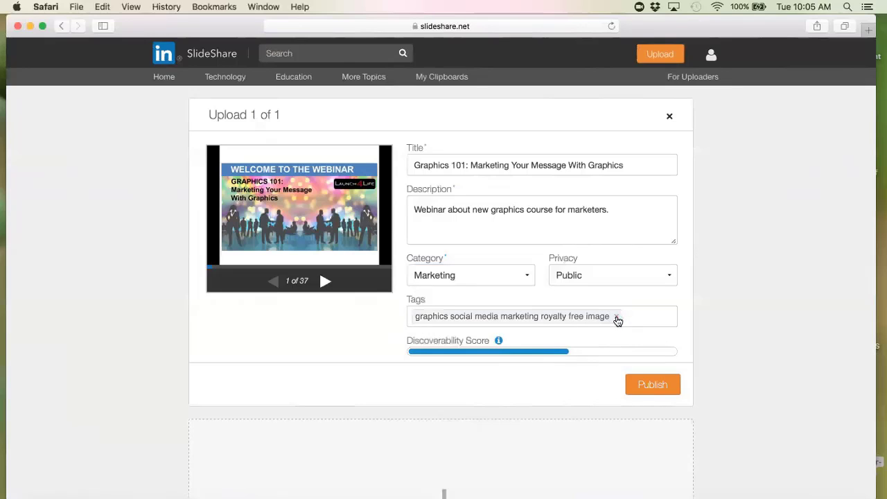
Replace the upload's combined tag with the single tag "graphics"
key(BackSpace)
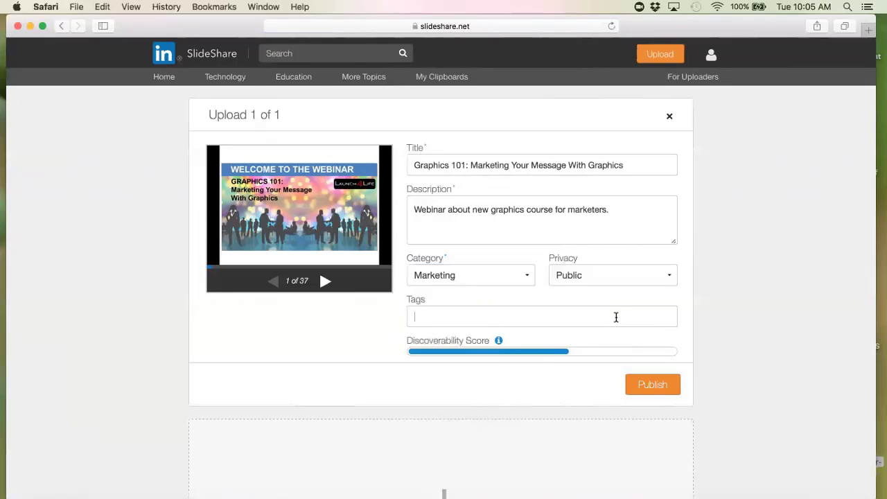
text(f)
text(raphi)
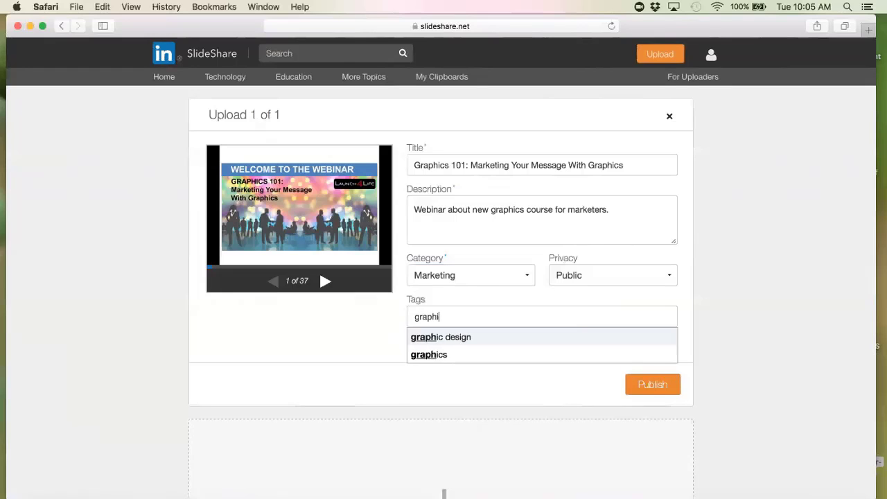
text(cs)
key(Return)
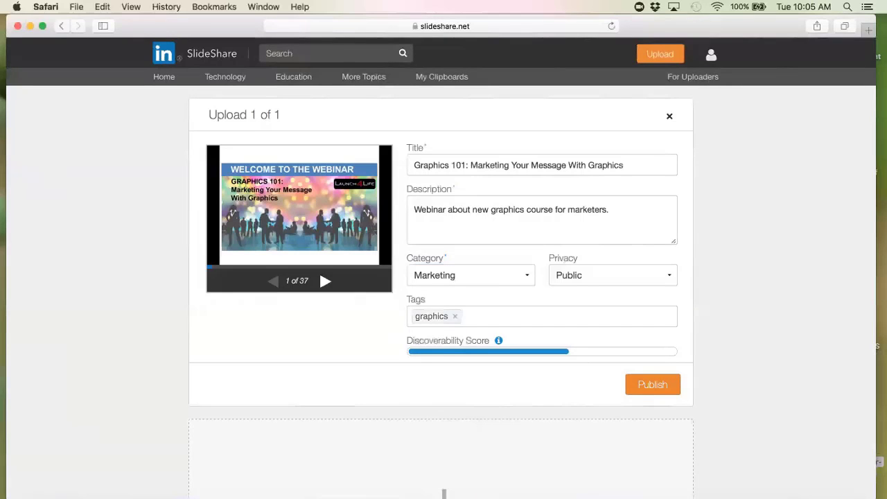
Add the separate tags "social media" and "marketing" to the upload
text(social)
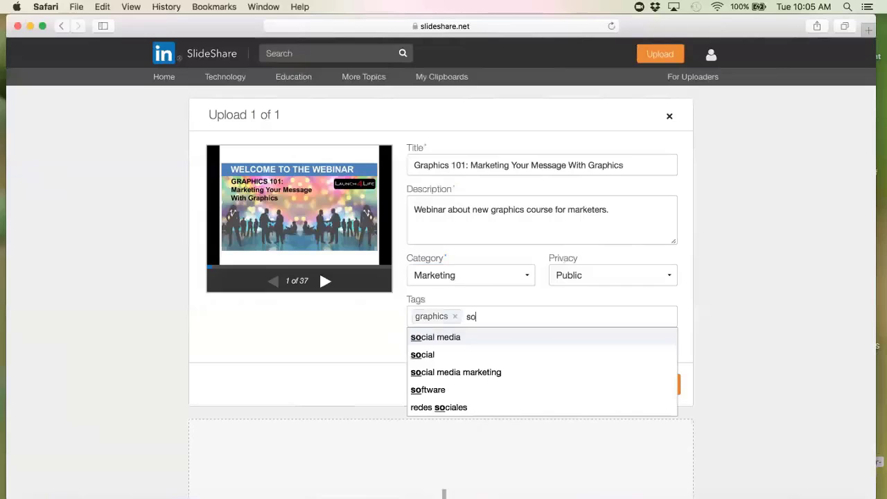
click(548, 339)
text(m)
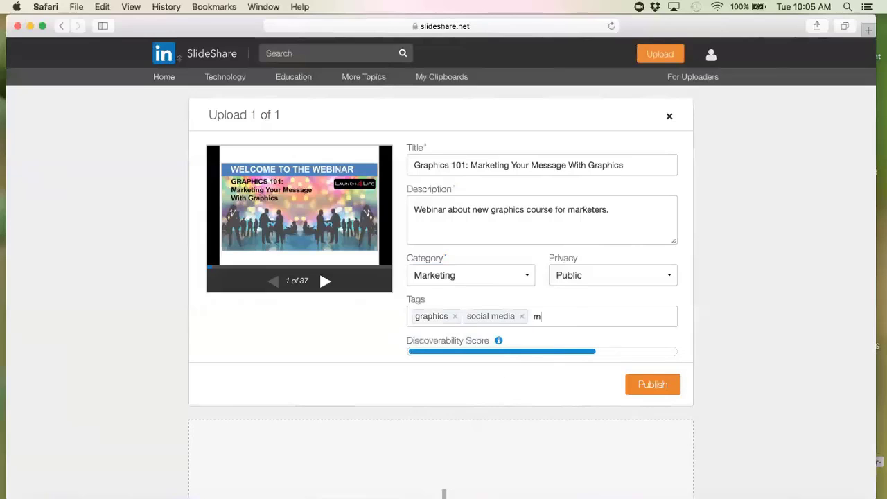
text(arketing)
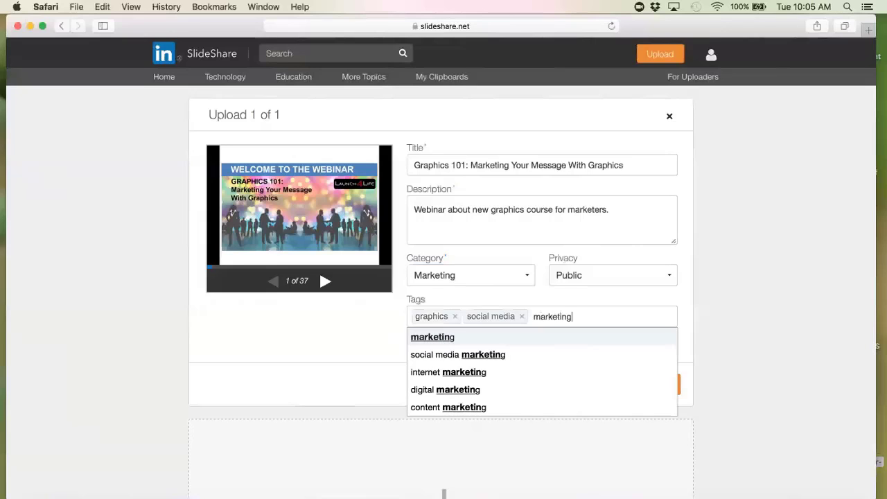
click(456, 337)
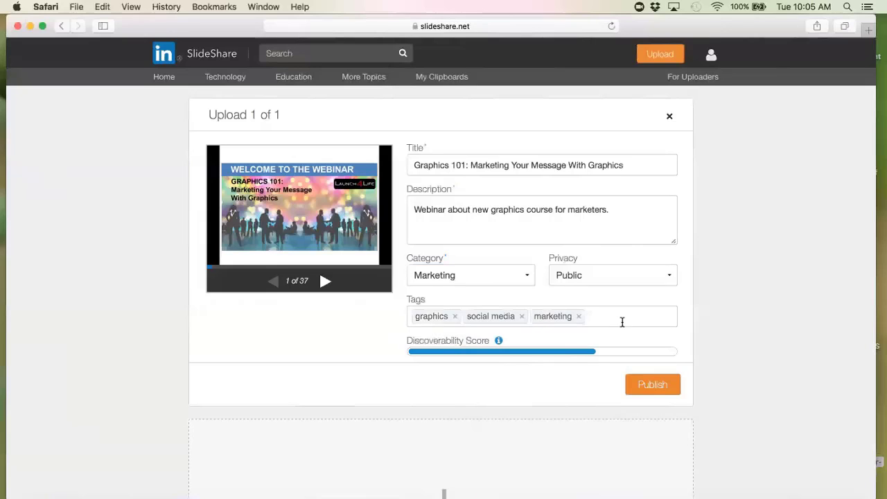
Add the suggested tag "photos" to the upload
text(phto)
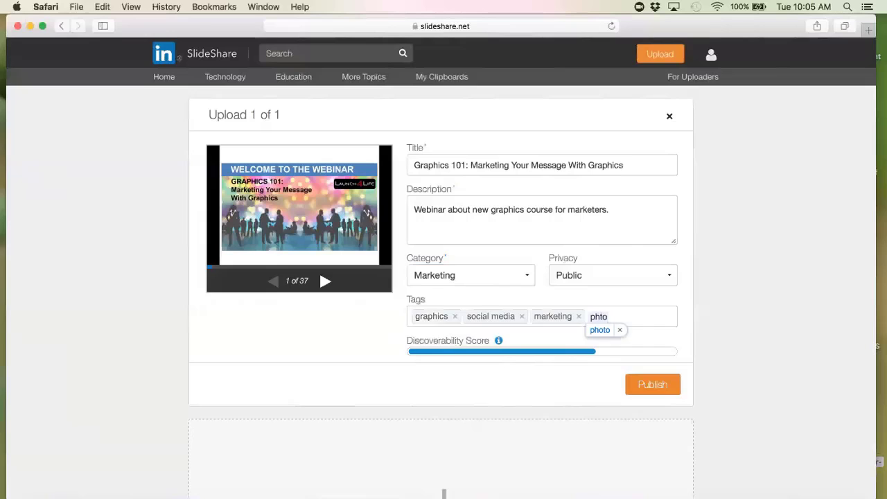
key(BackSpace)
key(BackSpace)
text(ot)
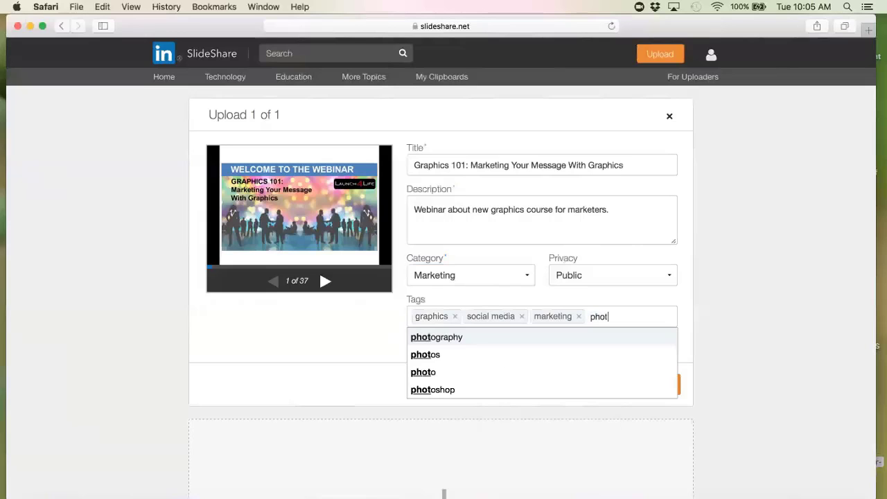
click(509, 355)
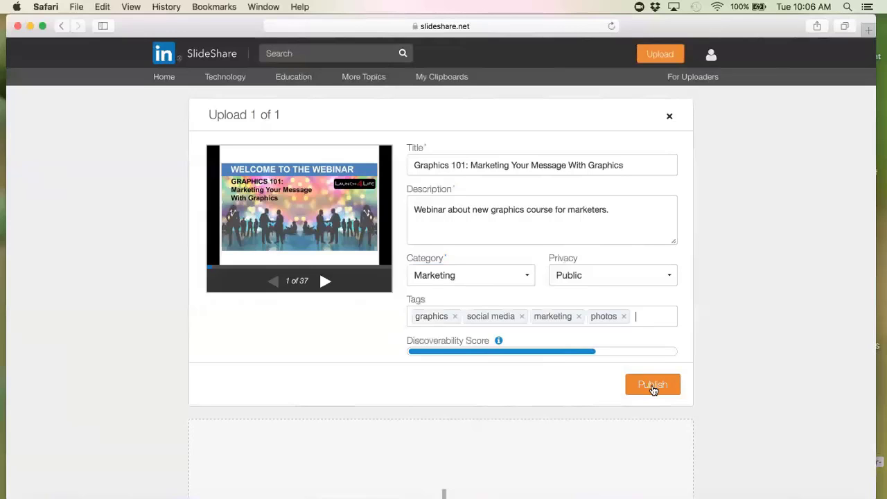
Publish the Graphics 101 presentation with the completed upload details
scroll(653, 390, down, 5)
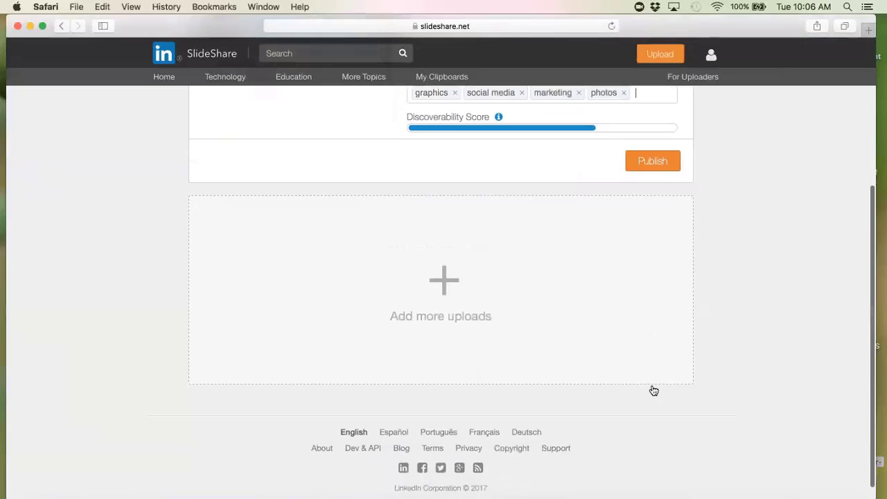
scroll(653, 389, up, 3)
scroll(653, 390, up, 3)
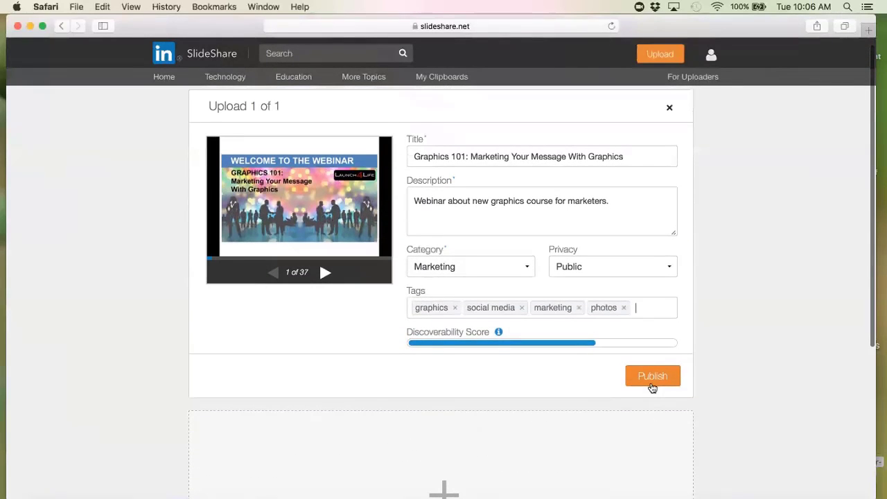
click(652, 377)
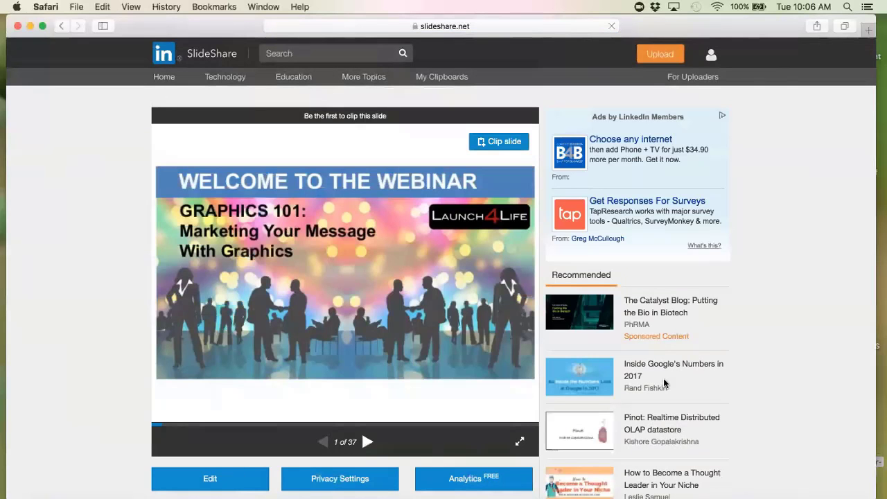
Start sharing the published presentation on Facebook and move the share window over the middle of the page
scroll(432, 386, down, 4)
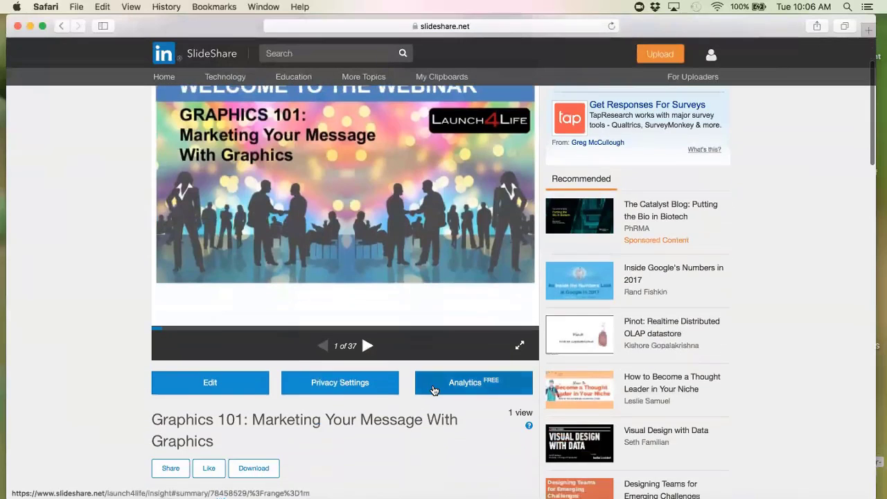
scroll(432, 389, down, 2)
scroll(432, 390, down, 2)
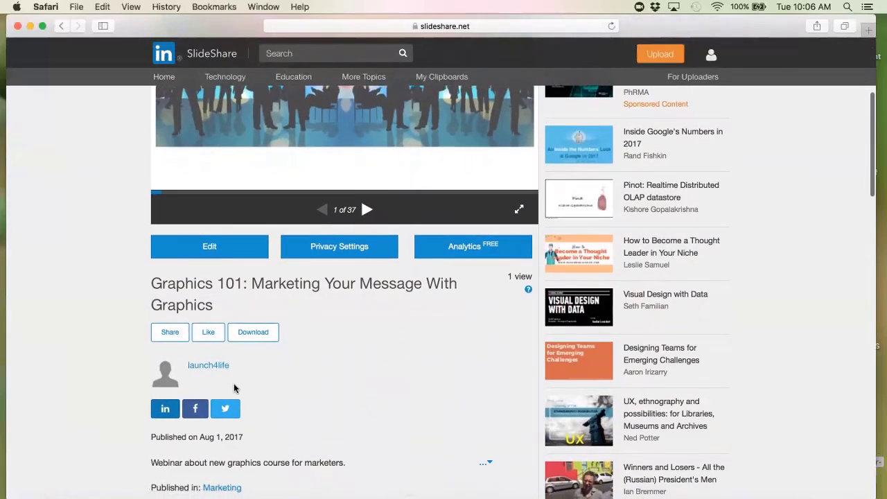
scroll(233, 383, down, 2)
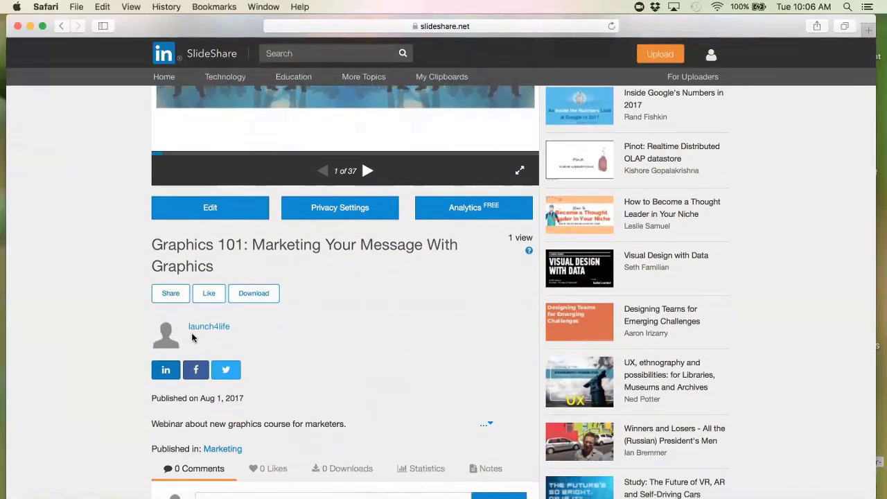
click(170, 294)
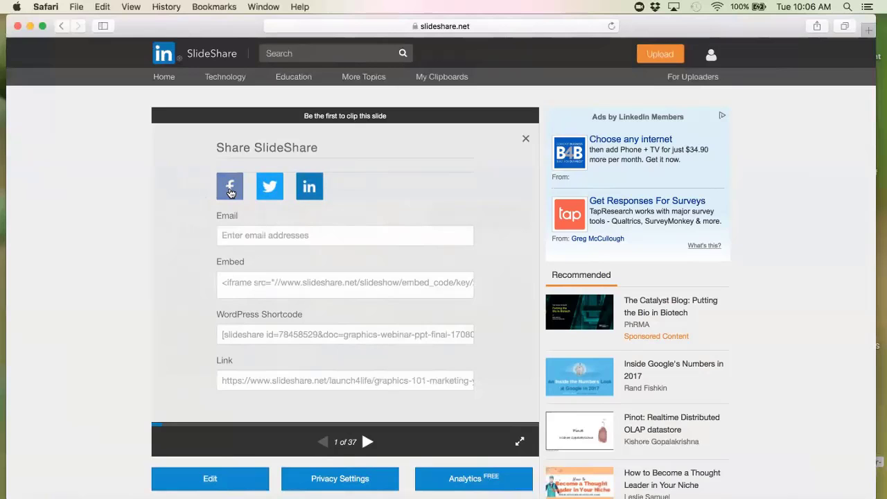
click(231, 193)
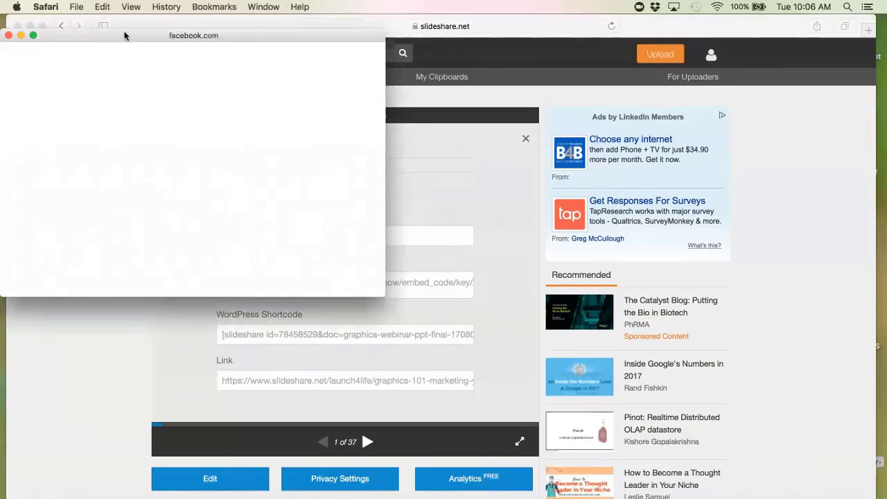
drag(108, 34, 266, 118)
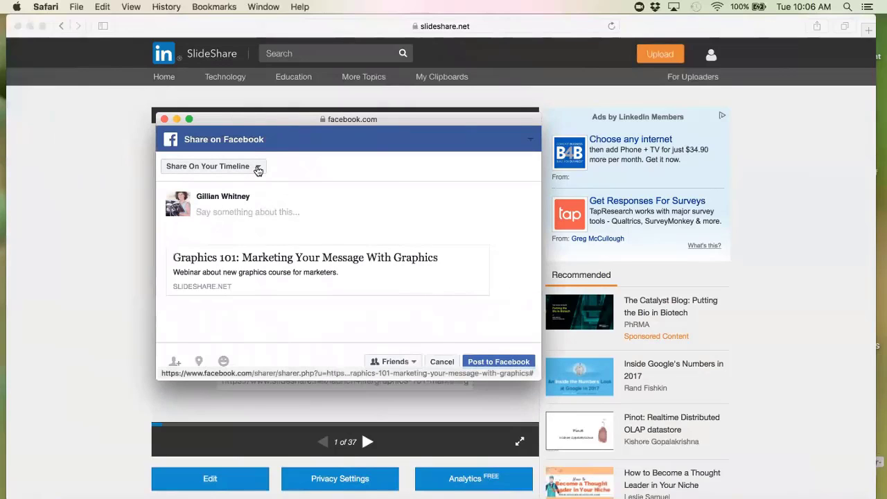
Set the Facebook share to go to a managed page and choose the Launch4Life page
click(257, 169)
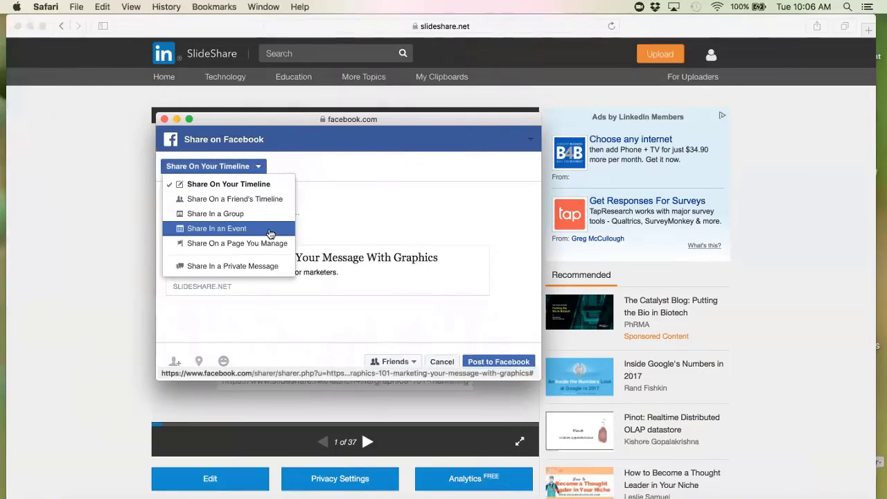
click(270, 248)
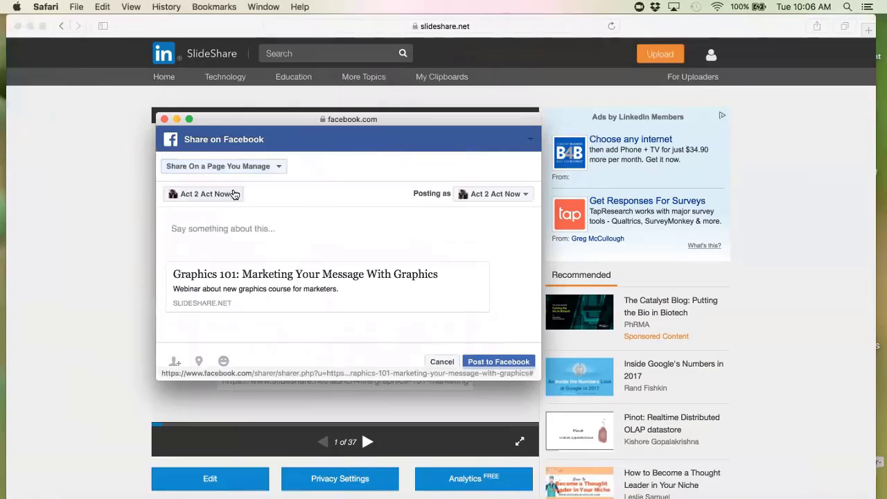
click(234, 195)
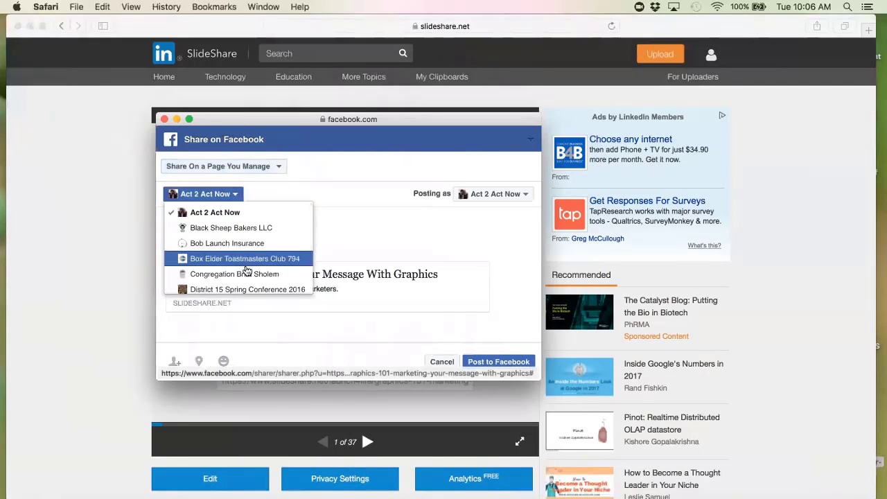
scroll(246, 270, down, 5)
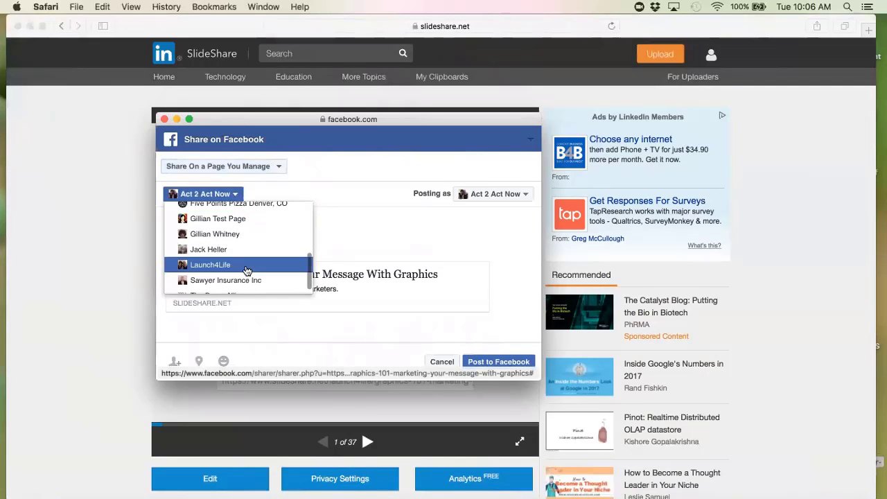
click(246, 271)
Enter the message "Here is a little slideshow about our latest course." and post the share to Facebook
click(244, 229)
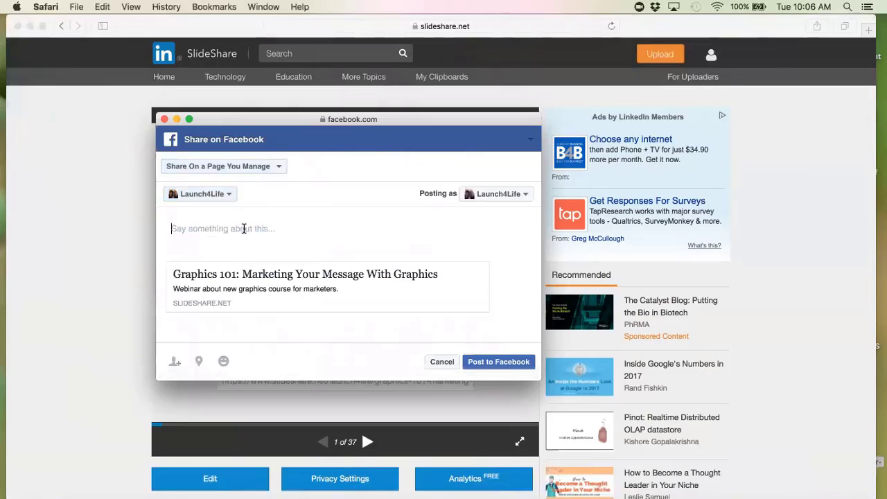
text(Here )
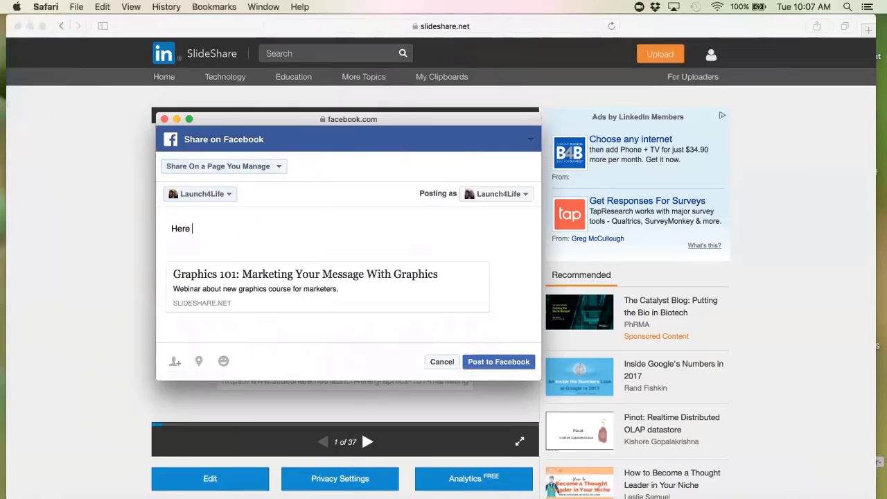
text(is a little sli)
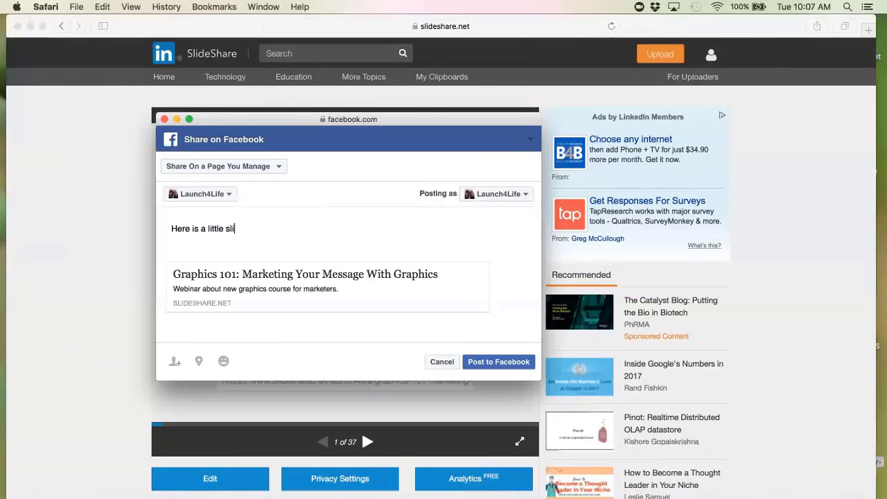
text(deshow ar)
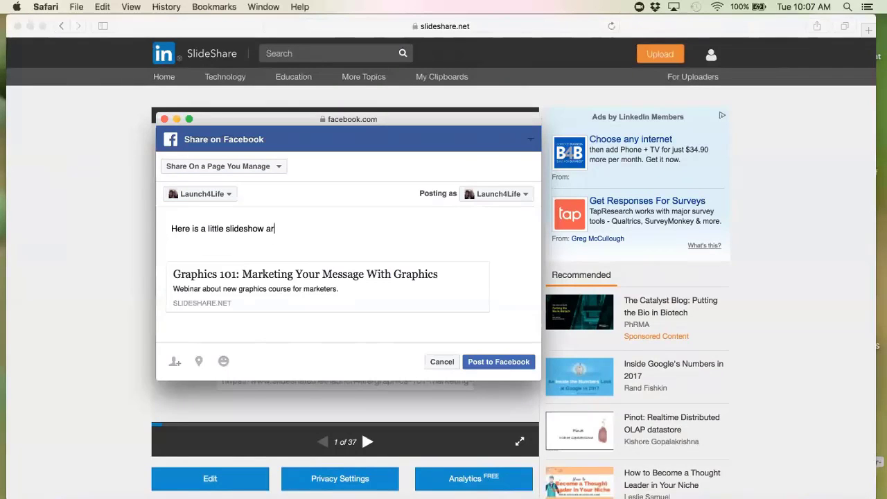
key(BackSpace)
text(bout our latest co)
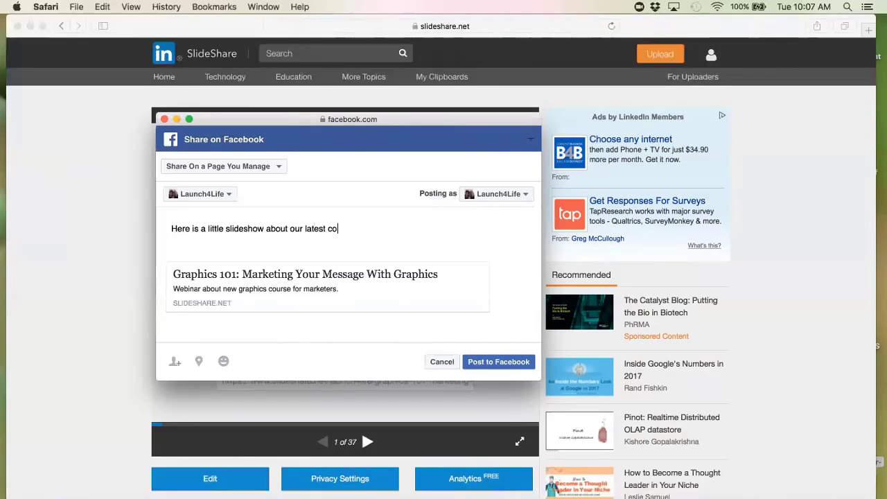
text(urse.)
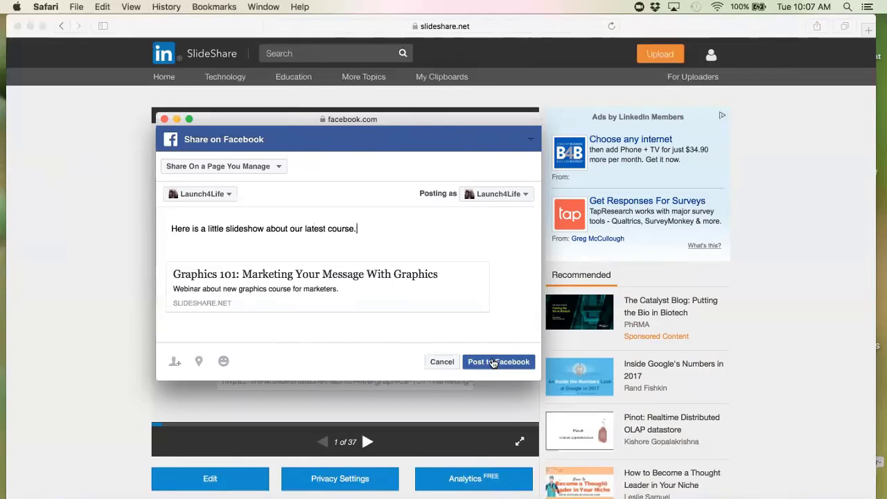
click(492, 363)
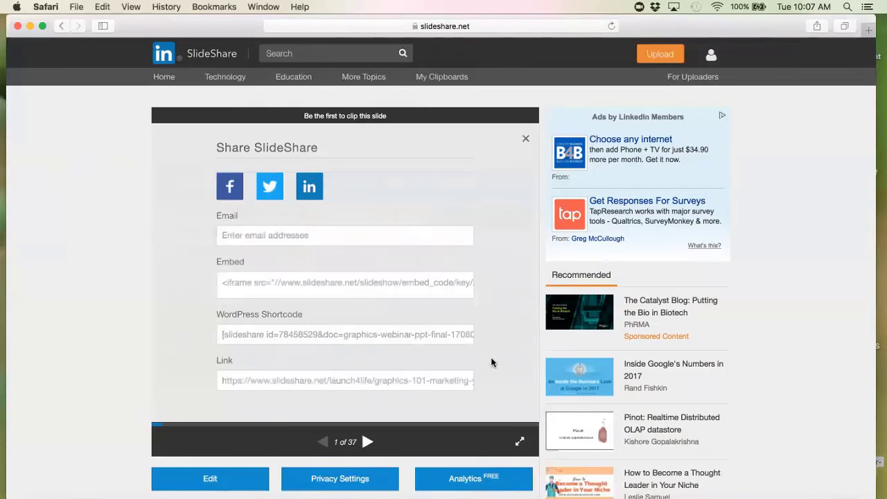
Page forward through the published presentation's slides up to slide 9 to examine how they display
click(367, 444)
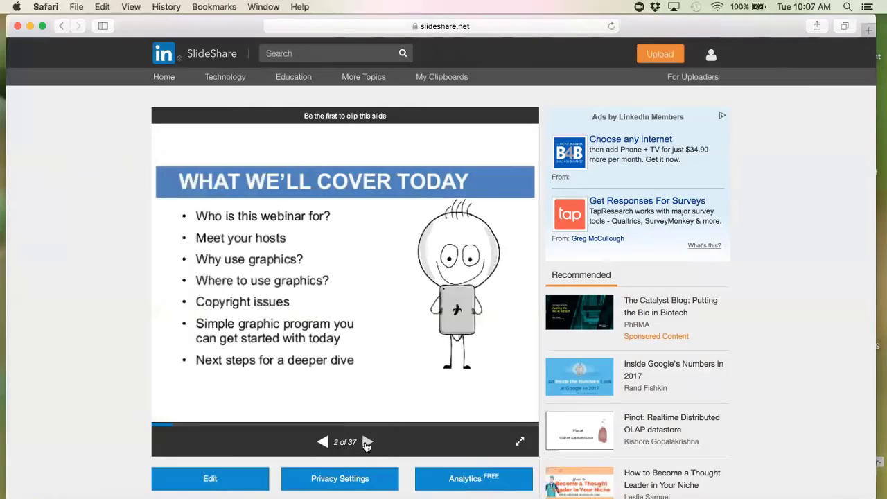
click(367, 443)
click(367, 444)
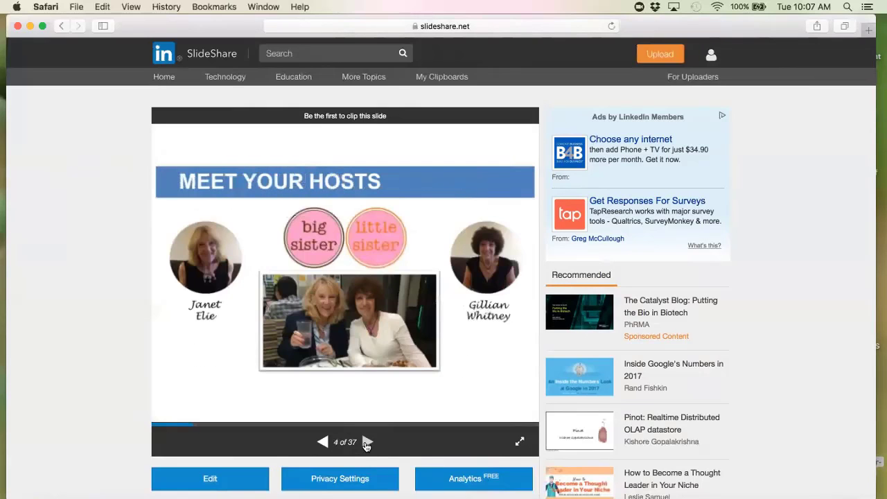
click(367, 444)
click(367, 443)
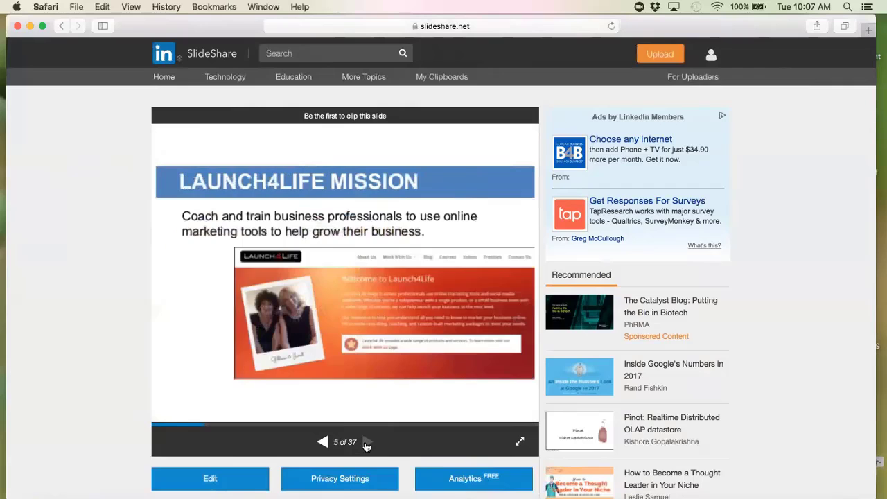
click(366, 444)
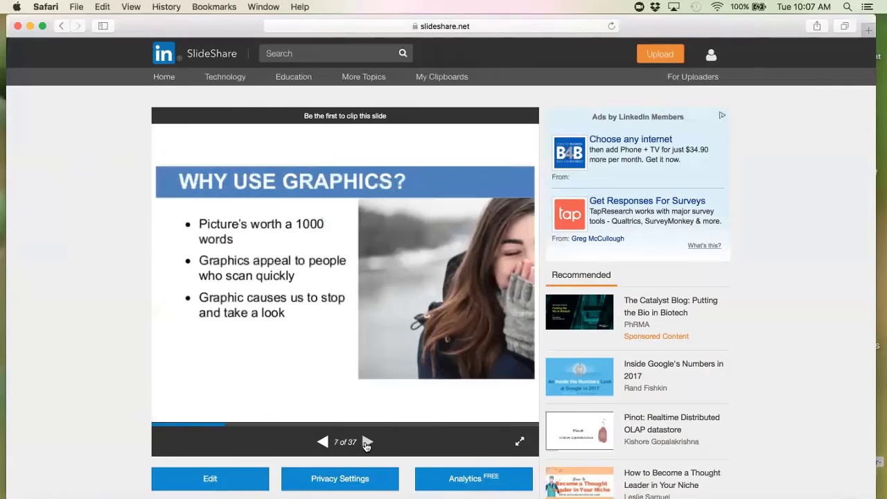
click(367, 444)
click(366, 443)
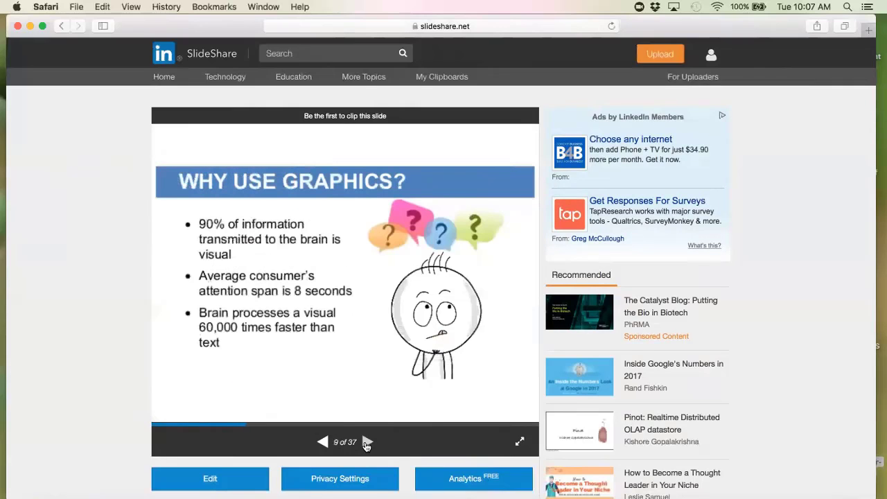
Page forward through the published presentation to the Buying Images slide, number 15
click(367, 443)
click(367, 444)
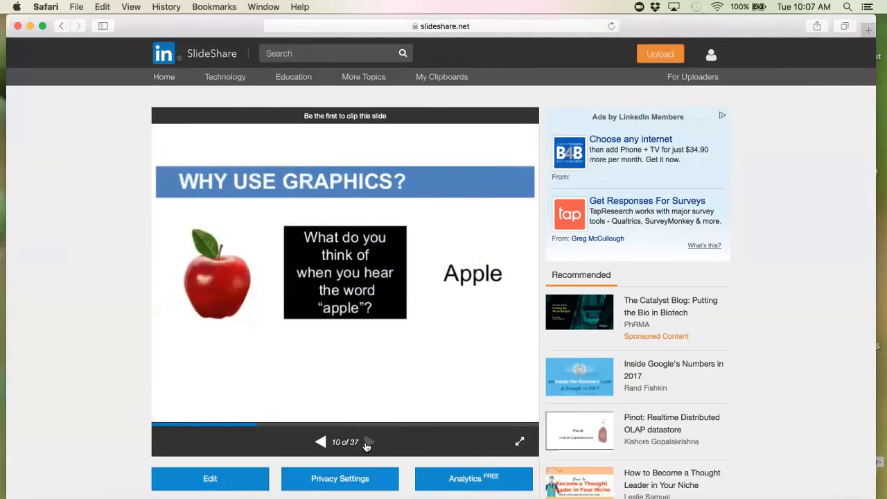
click(367, 443)
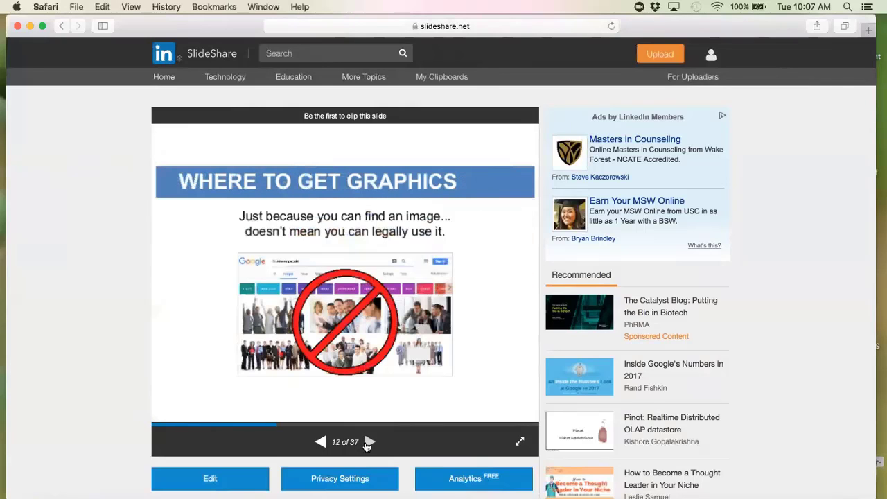
click(366, 444)
click(366, 443)
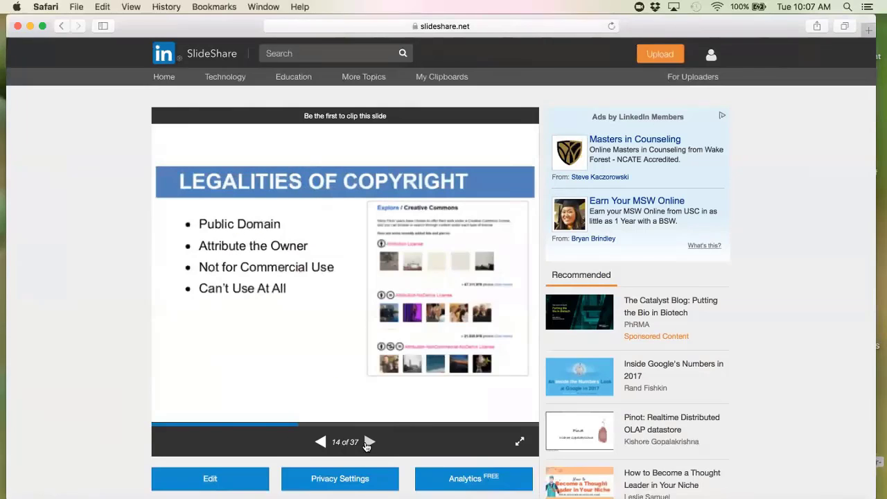
click(367, 443)
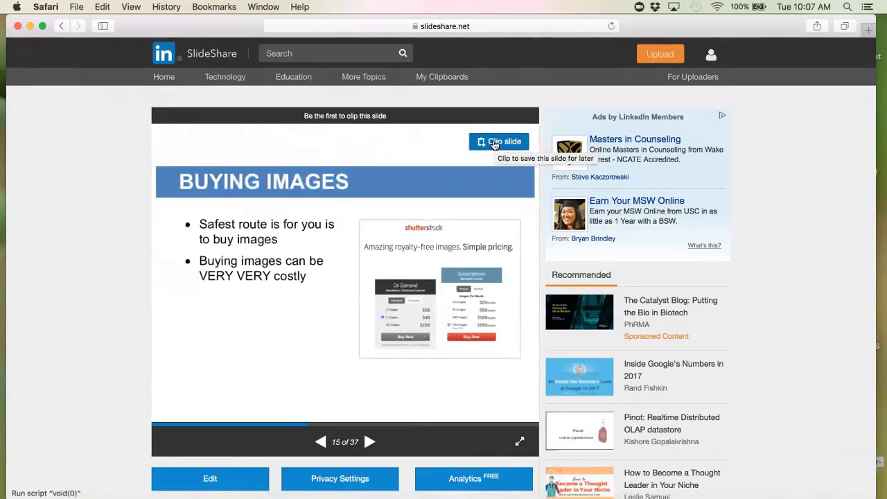
Clip slide 15 to a new clipboard named "Buying images" with the description "L4L slide", and dismiss the clipboard notices
click(494, 143)
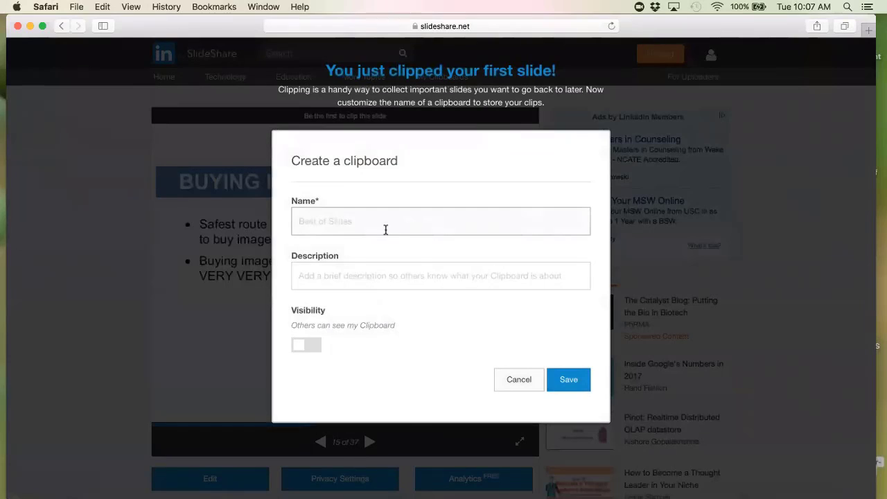
text(Buying images)
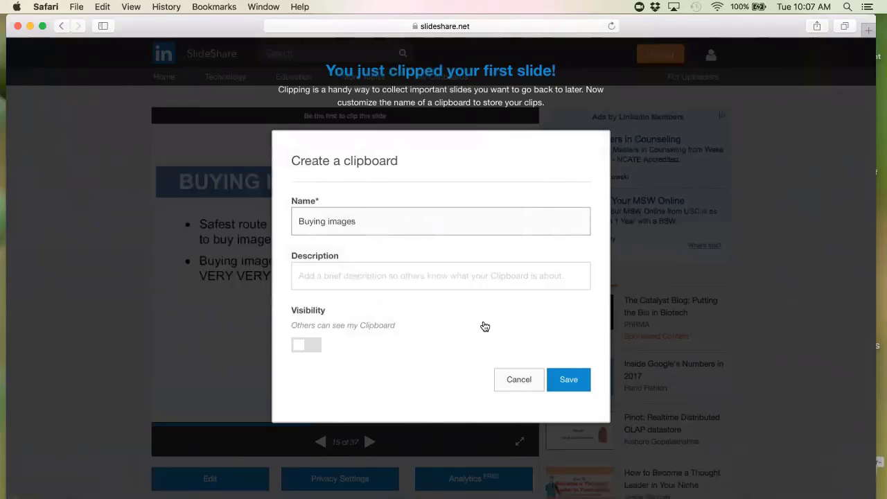
click(374, 271)
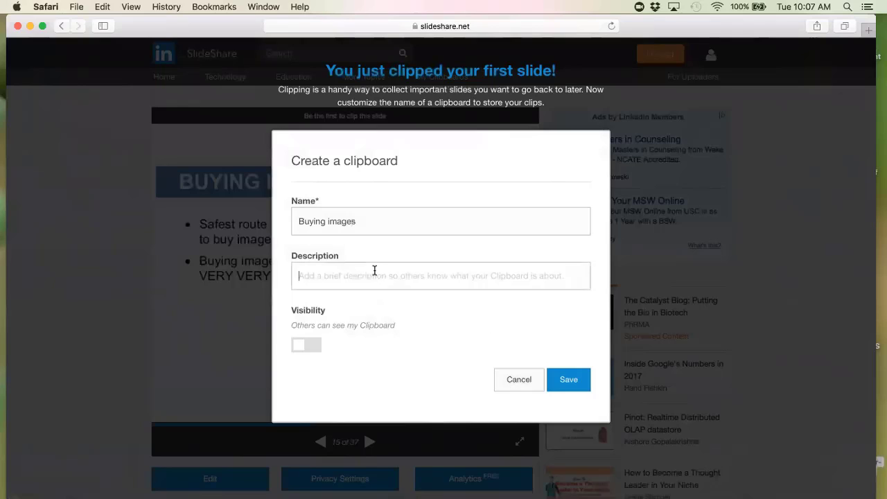
text(L)
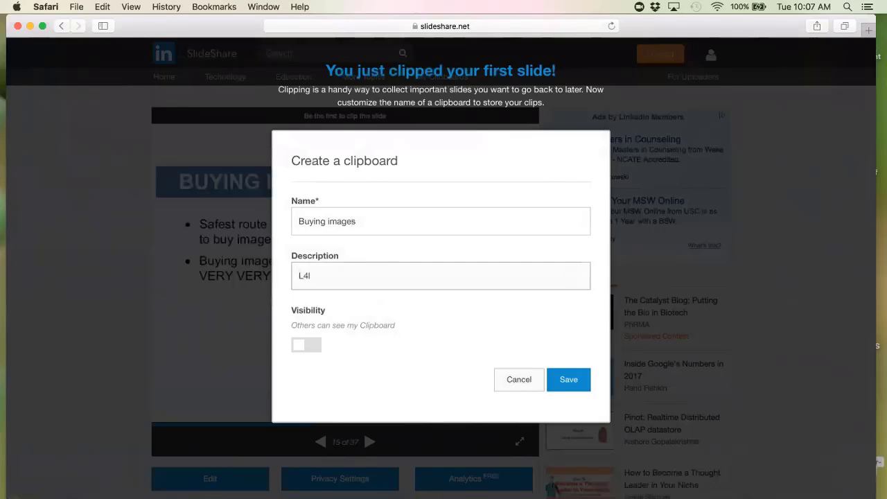
text(4L slide)
click(567, 383)
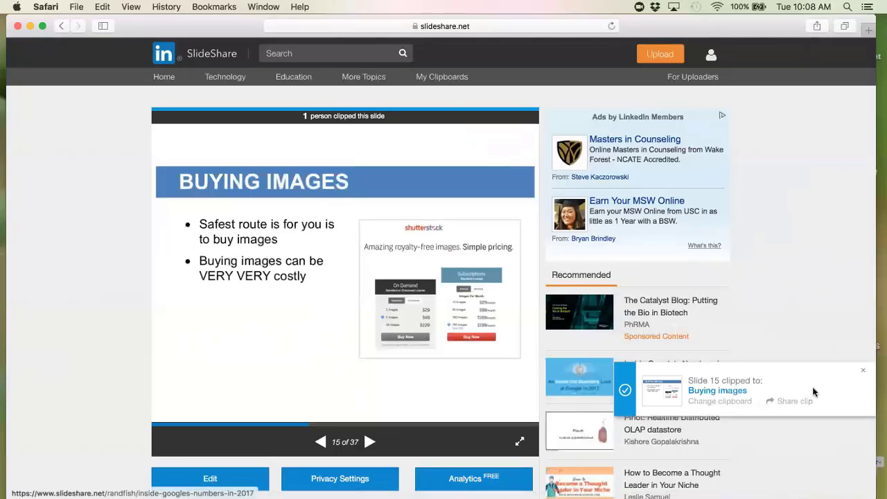
click(862, 373)
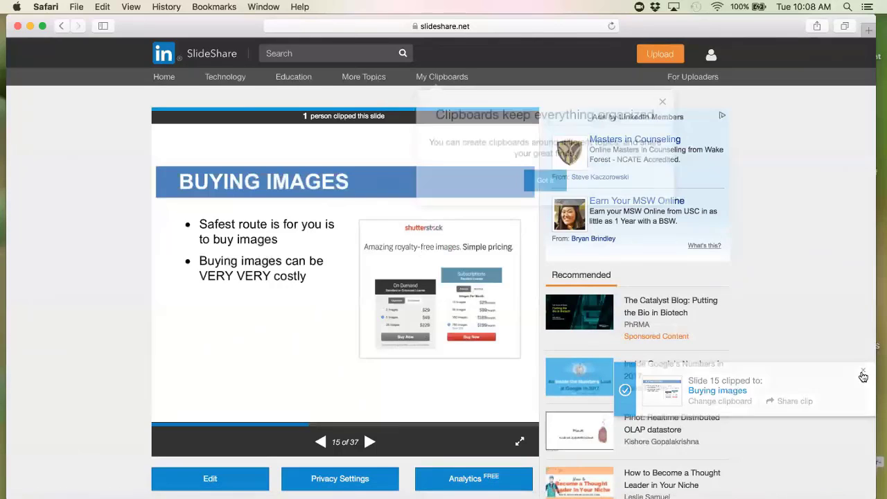
click(662, 103)
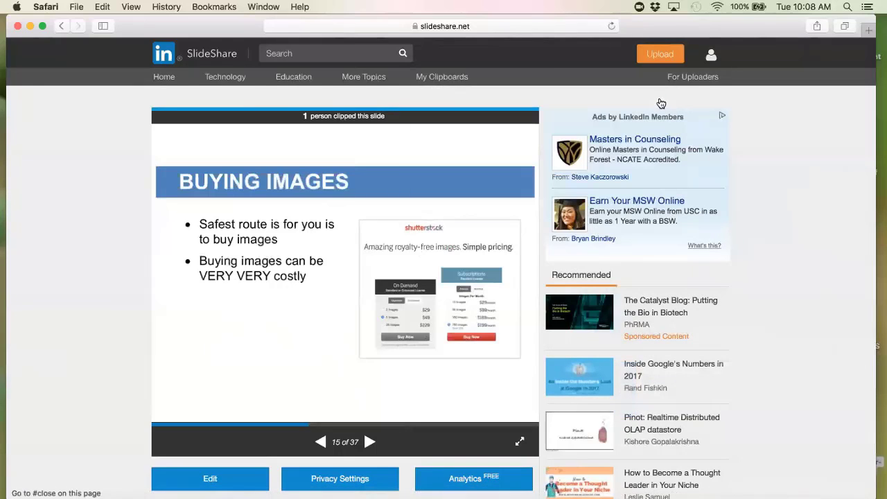
Open the launch4life profile page, look over it, and try to edit the profile before returning to the page
mouse_move(711, 55)
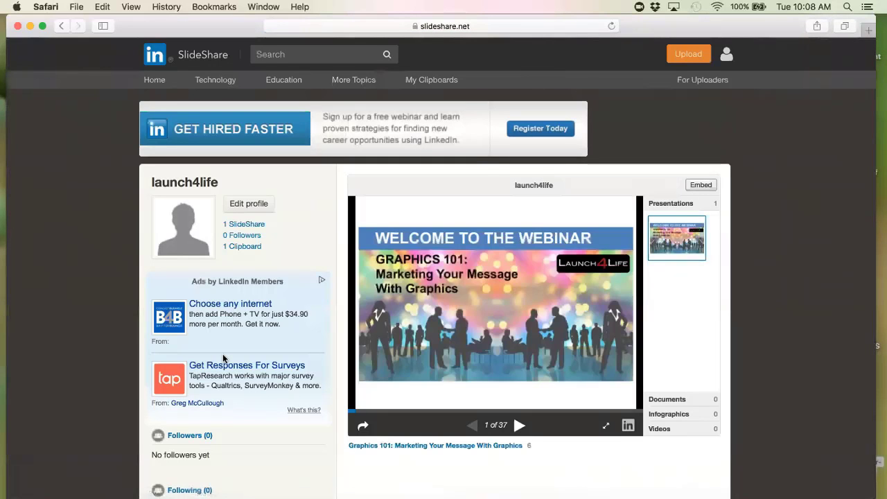
scroll(222, 359, down, 5)
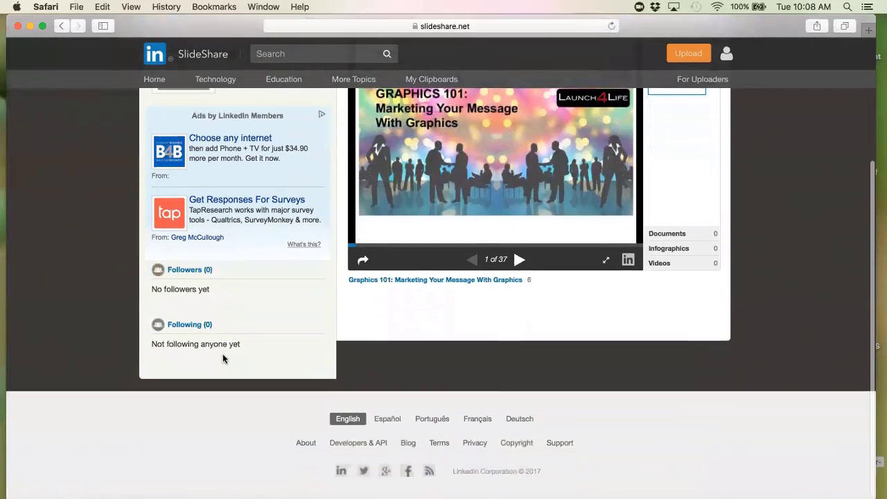
scroll(223, 358, up, 5)
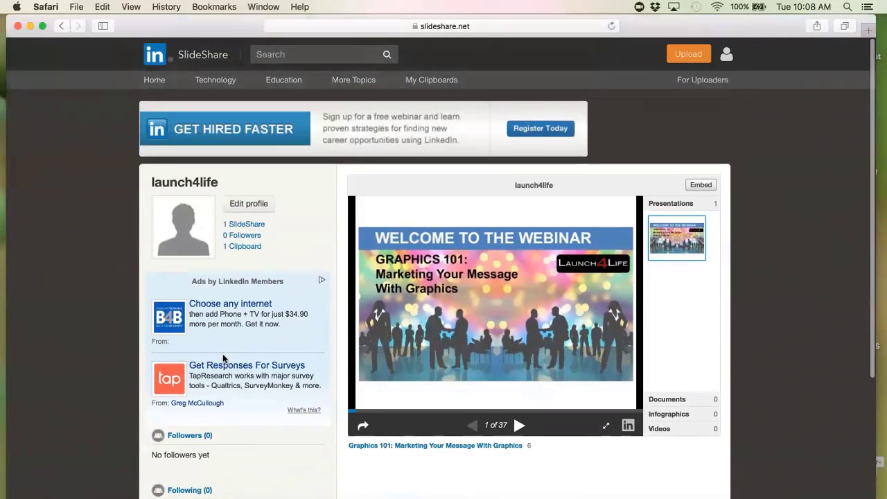
click(260, 203)
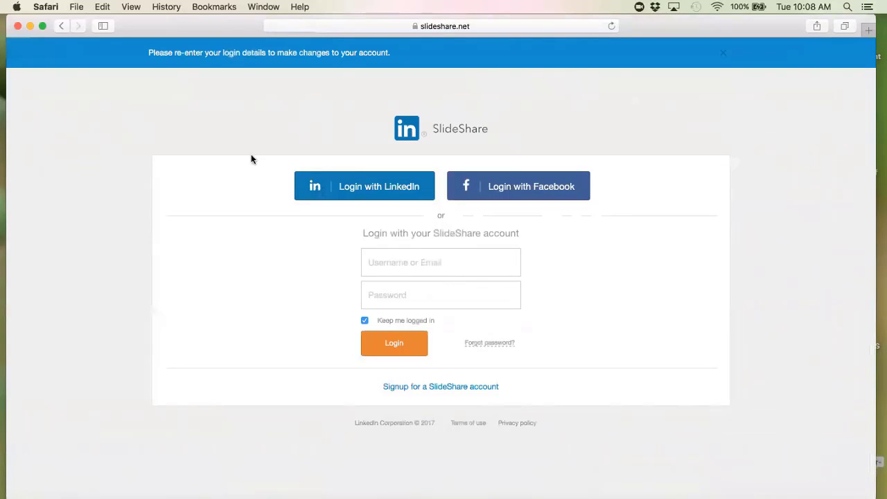
click(62, 26)
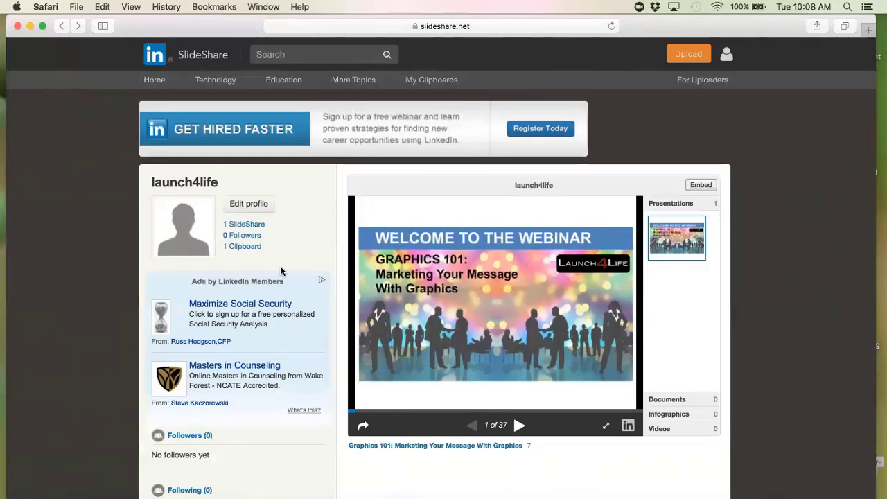
Page forward through the presentation embedded on the profile page up to slide 9
click(519, 426)
click(519, 426)
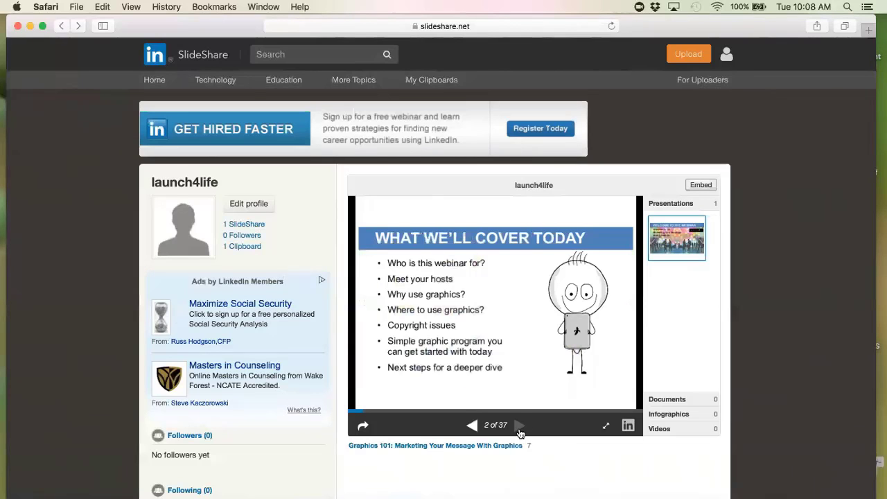
click(519, 426)
click(519, 425)
click(519, 425)
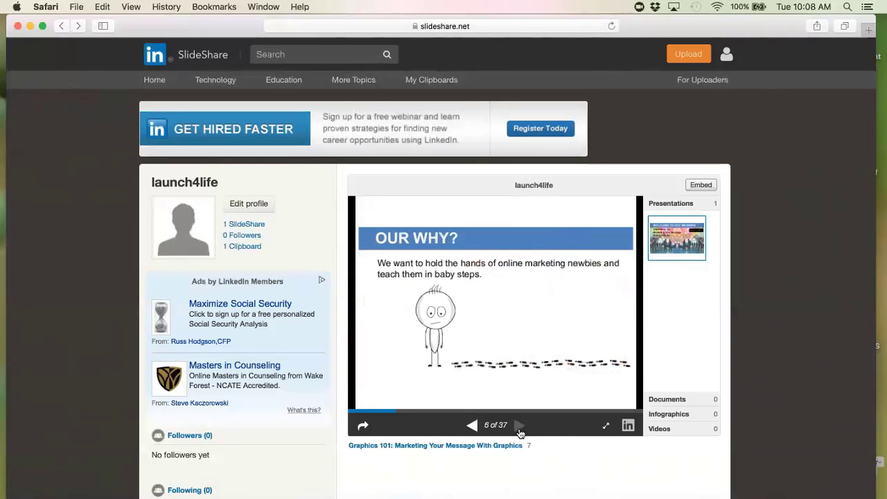
click(519, 426)
click(519, 426)
click(519, 426)
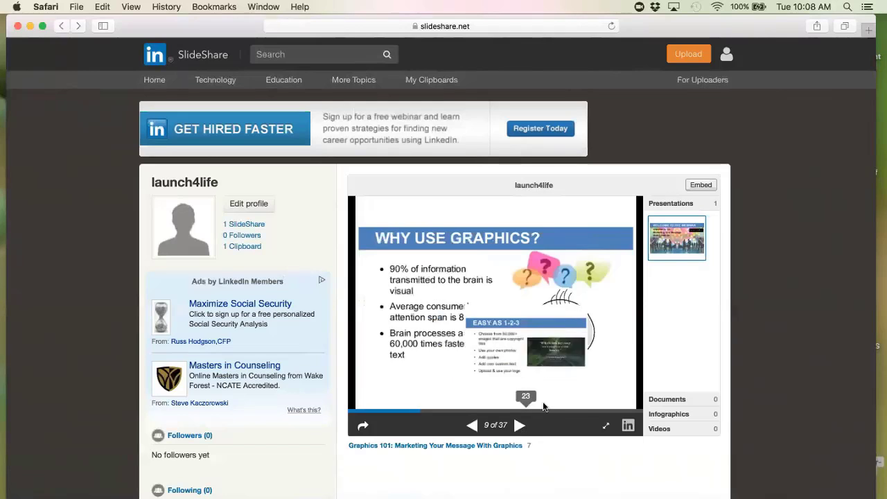
Skip ahead in the embedded presentation to the closing slides and view the last one, slide 37
click(583, 411)
click(612, 411)
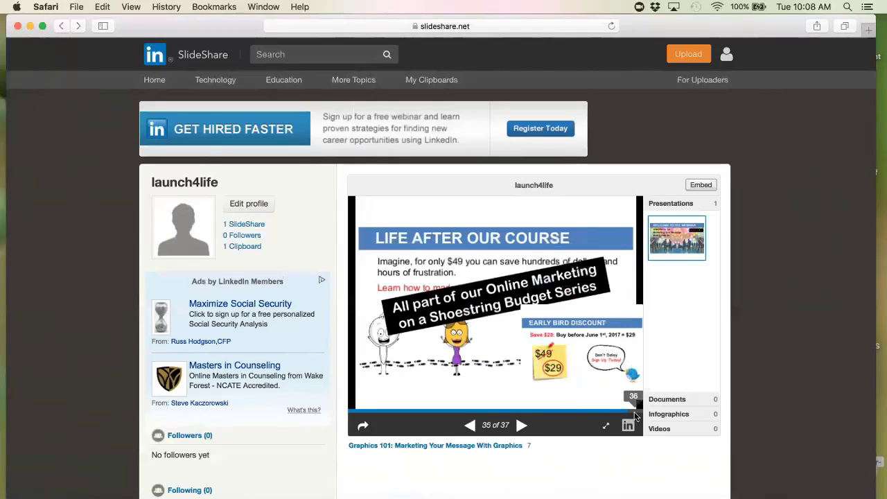
click(632, 411)
click(521, 425)
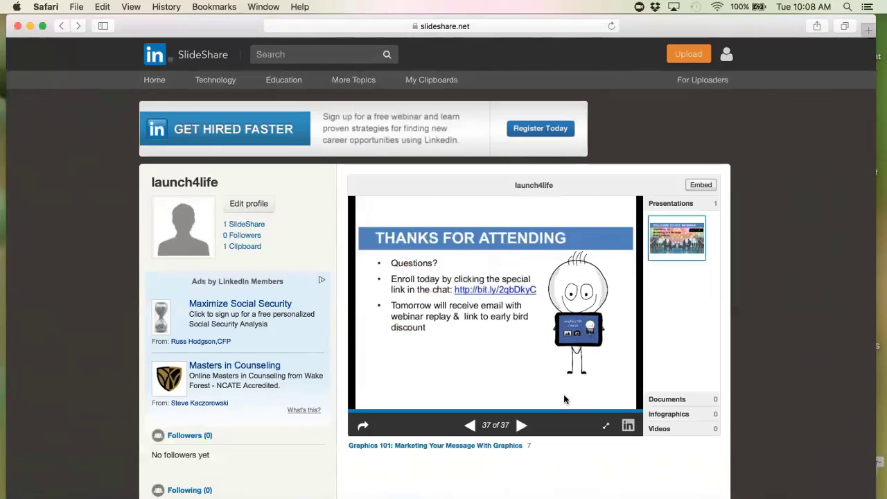
scroll(467, 480, down, 2)
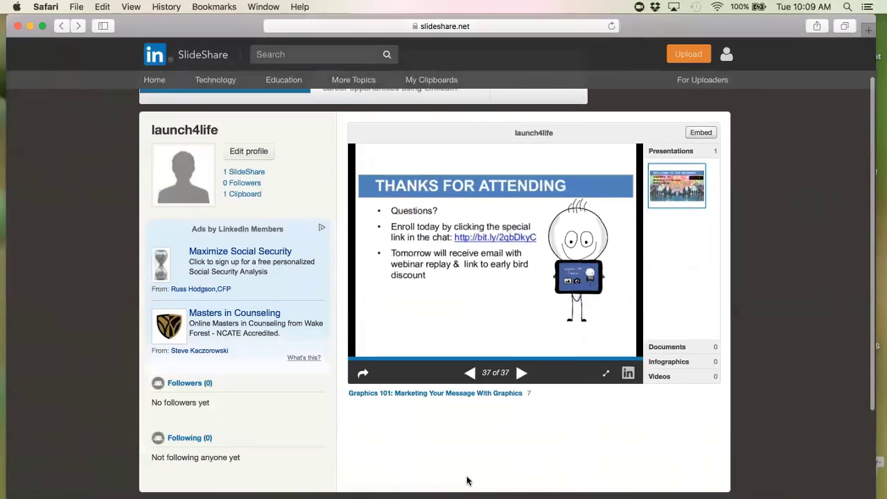
scroll(467, 480, down, 1)
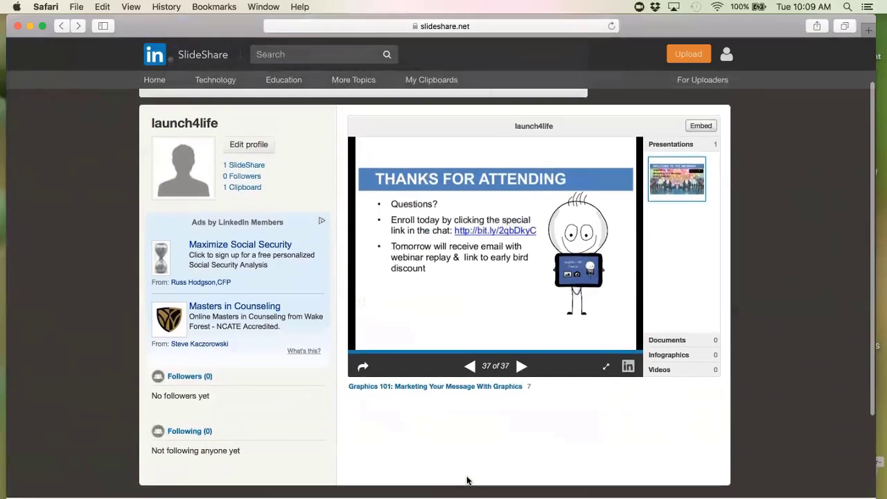
scroll(467, 481, down, 5)
scroll(467, 480, up, 8)
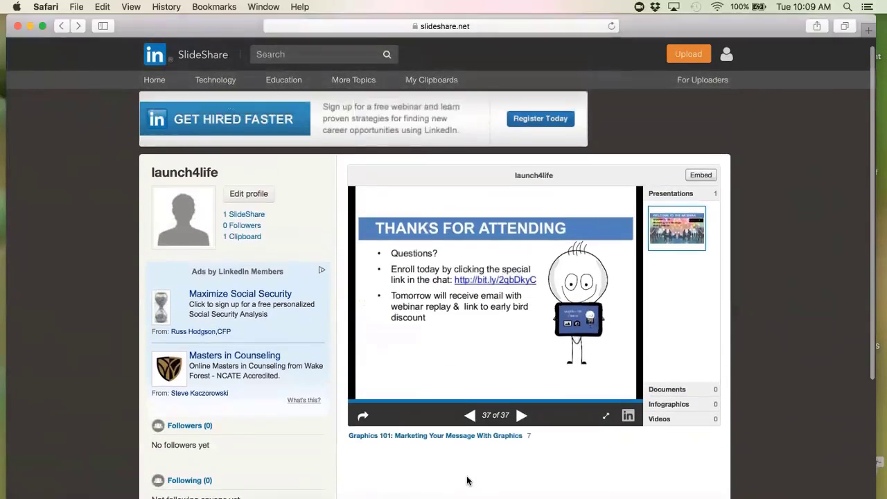